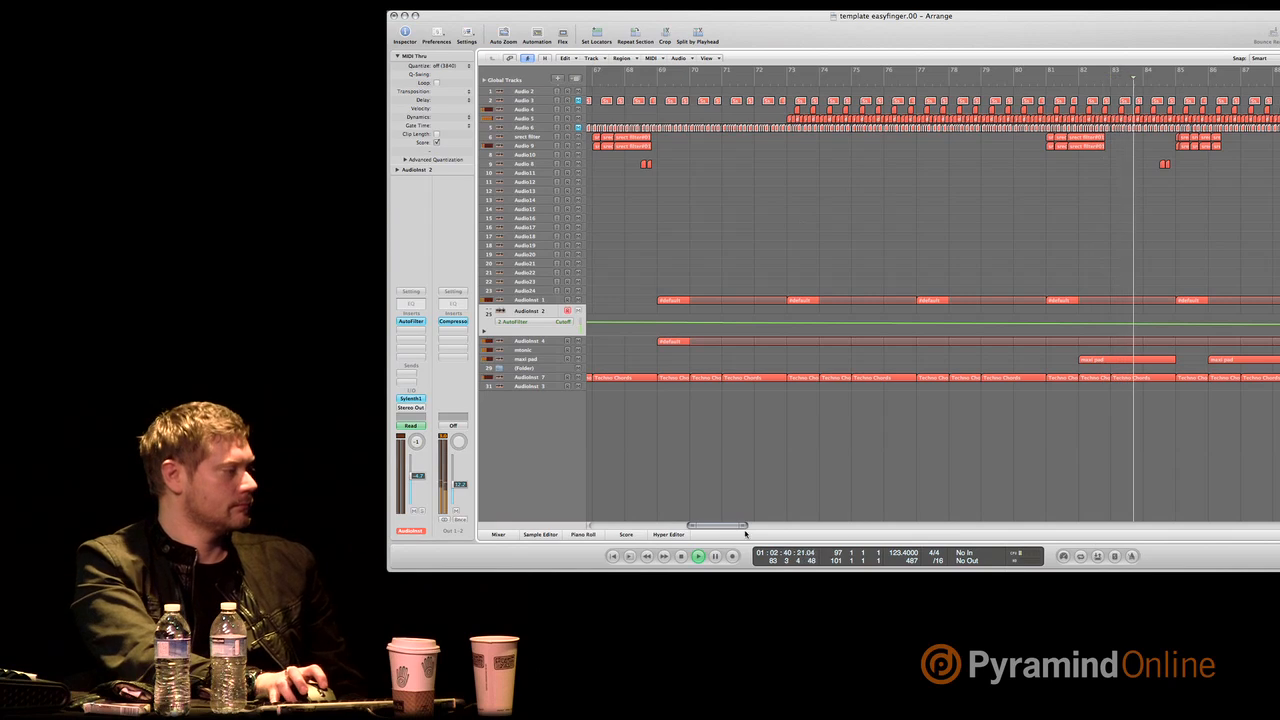
# Nudge the pair of short audio clips just before bar 93 on the Audio 8 track slightly forward in time.
pyautogui.moveTo(723, 527); pyautogui.dragTo(735, 526)
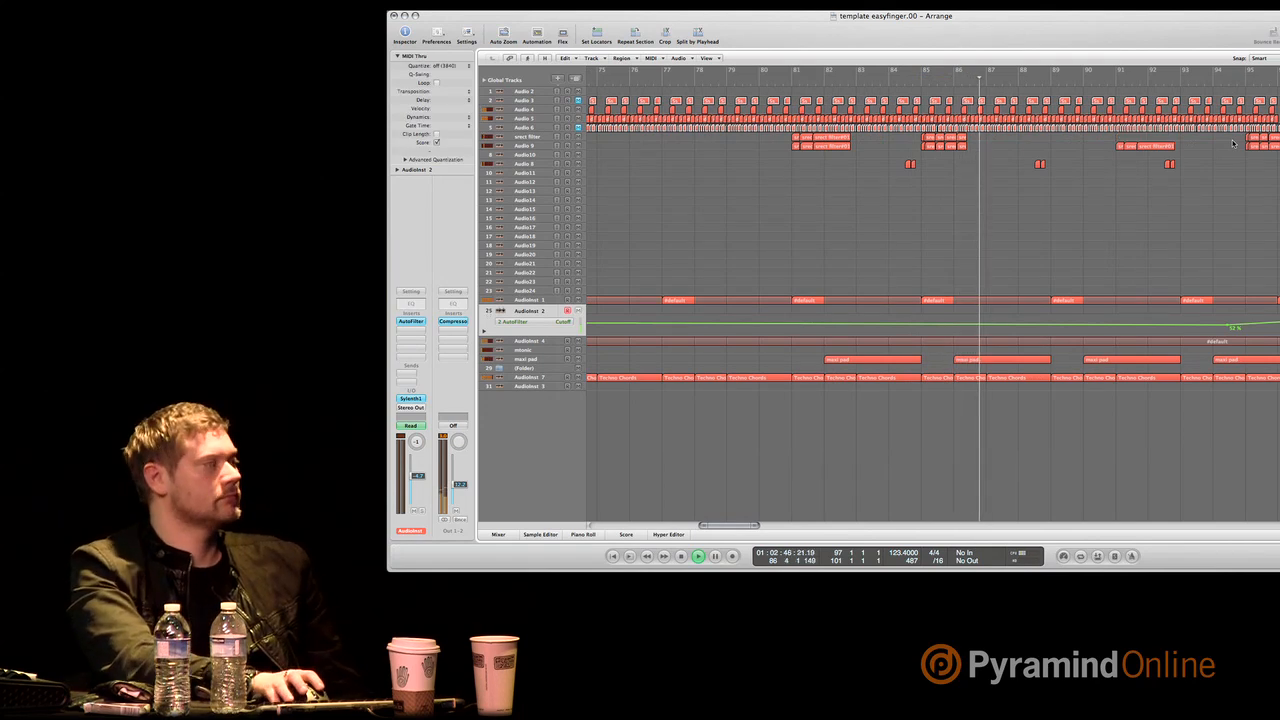
pyautogui.moveTo(1151, 156); pyautogui.dragTo(1186, 169)
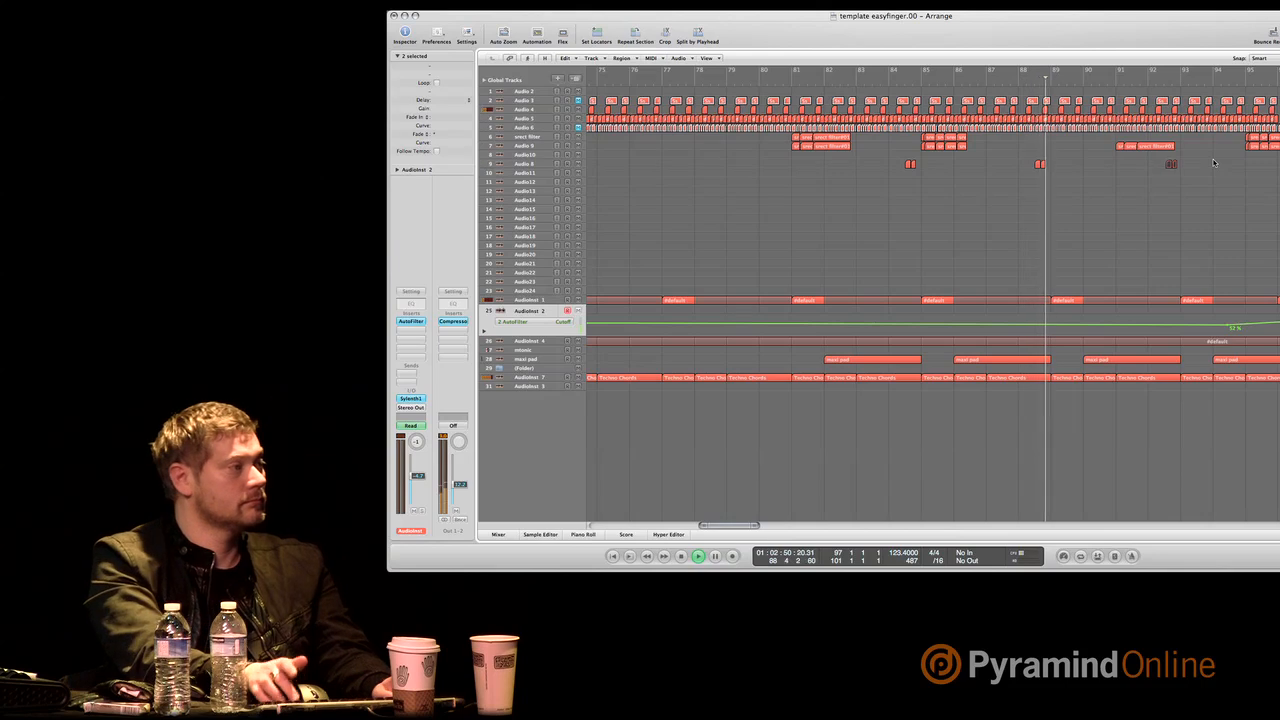
pyautogui.hotkey('alt', 'Right')
pyautogui.hotkey('alt', 'Right')
pyautogui.hotkey('alt', 'Right')
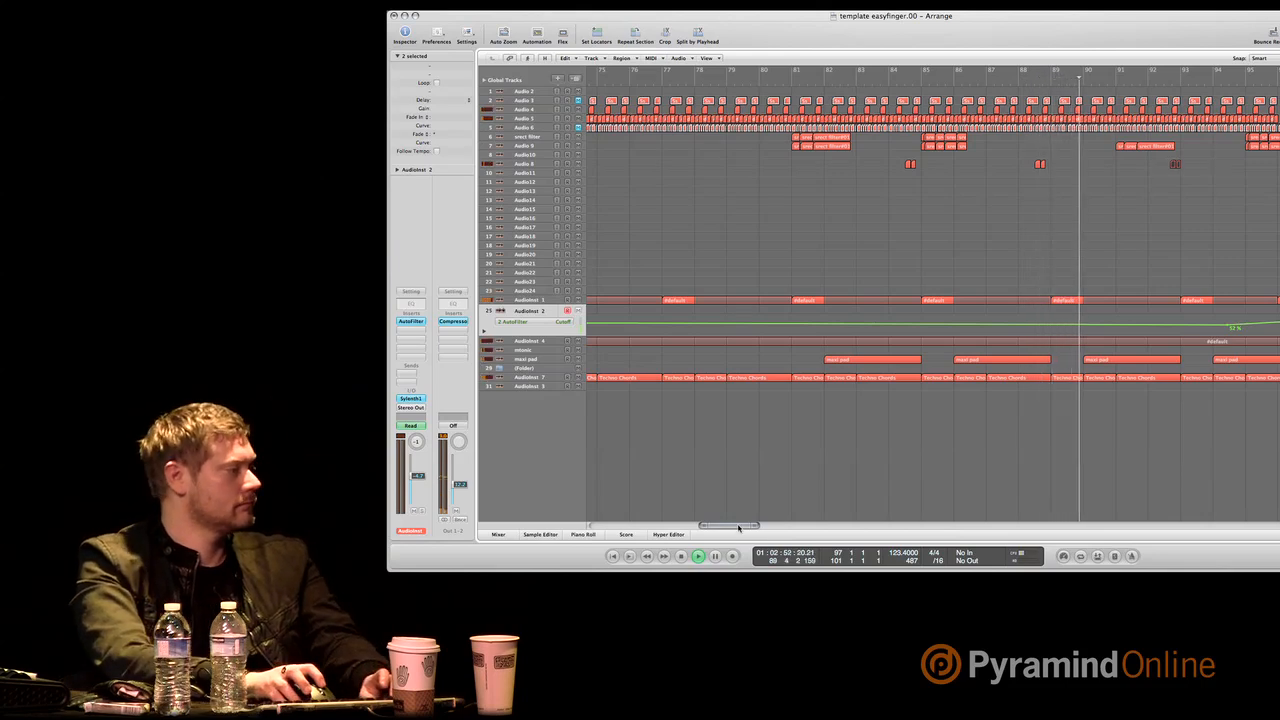
pyautogui.moveTo(739, 529); pyautogui.dragTo(756, 528)
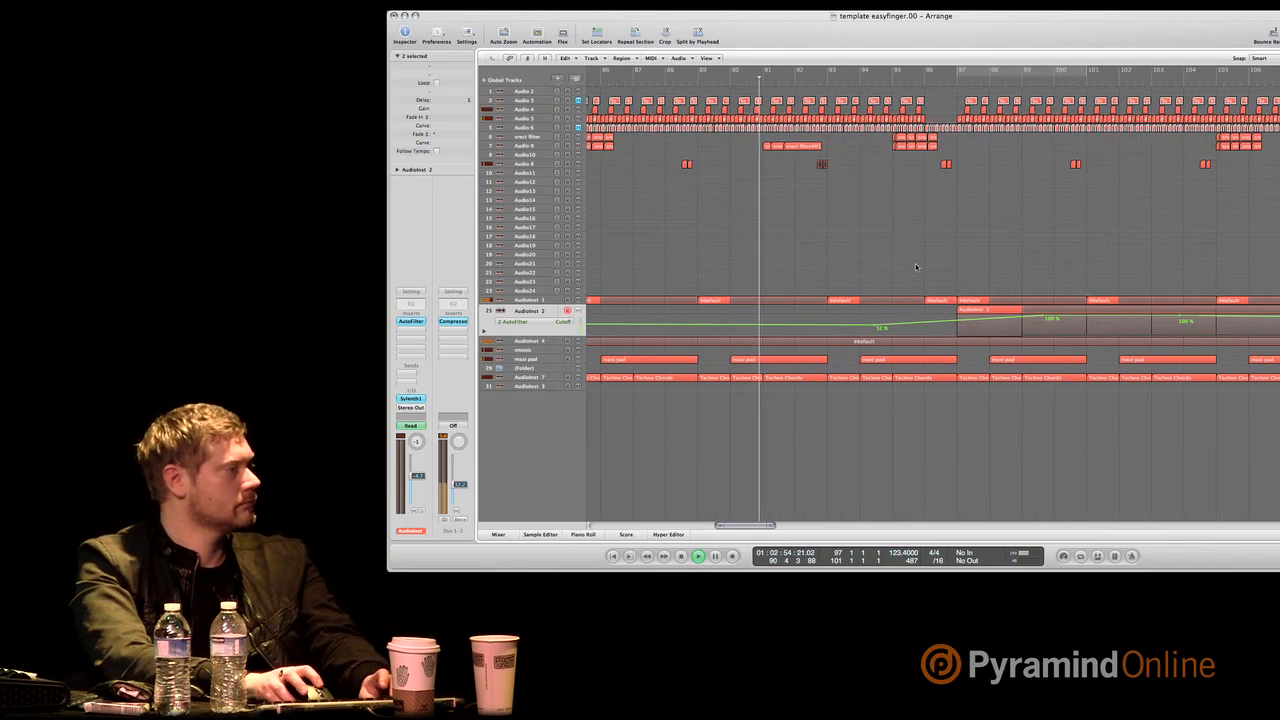
pyautogui.click(903, 139)
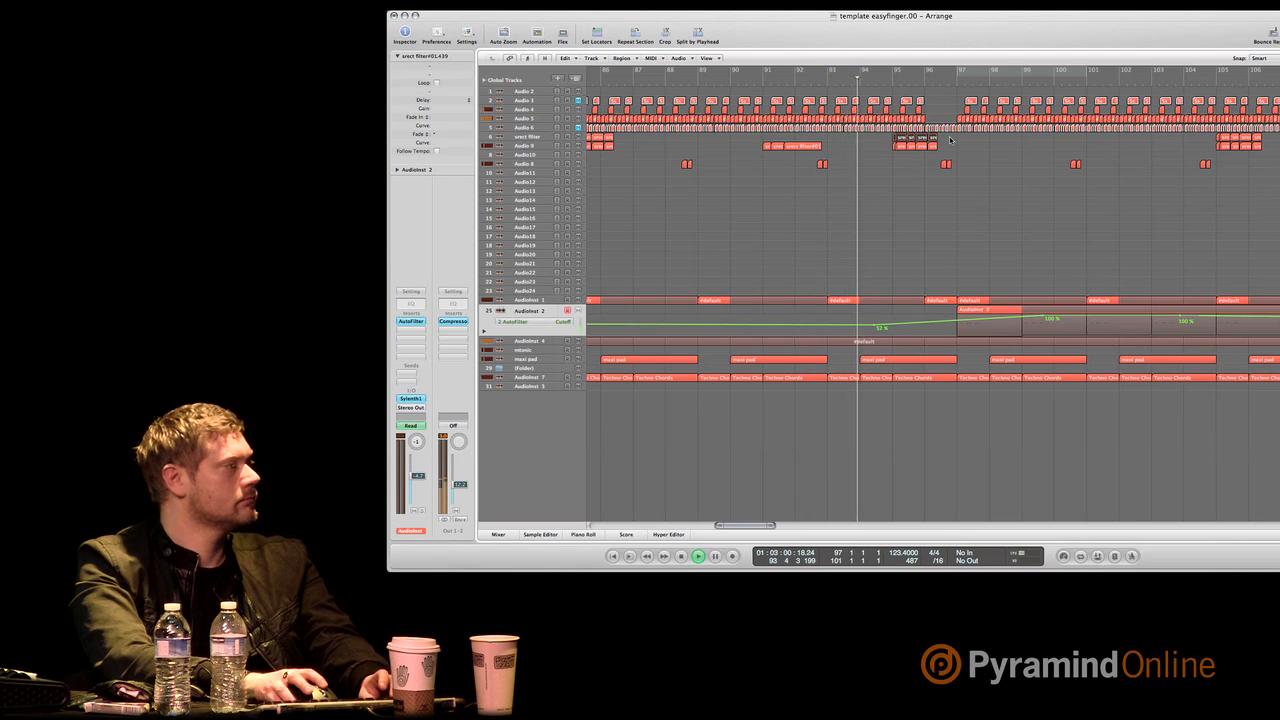
pyautogui.click(1034, 179)
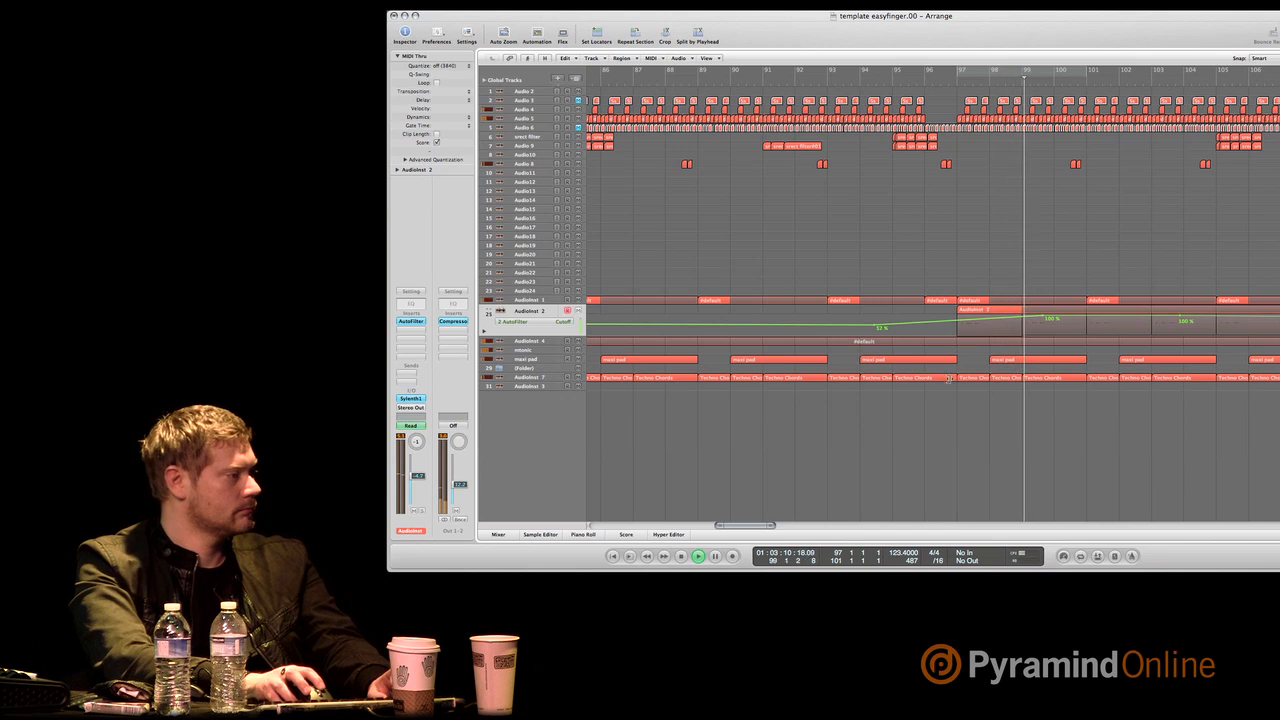
# Shorten the Techno Chords region just before bar 97 so that it ends at bar 96.
pyautogui.moveTo(951, 377); pyautogui.dragTo(924, 380)
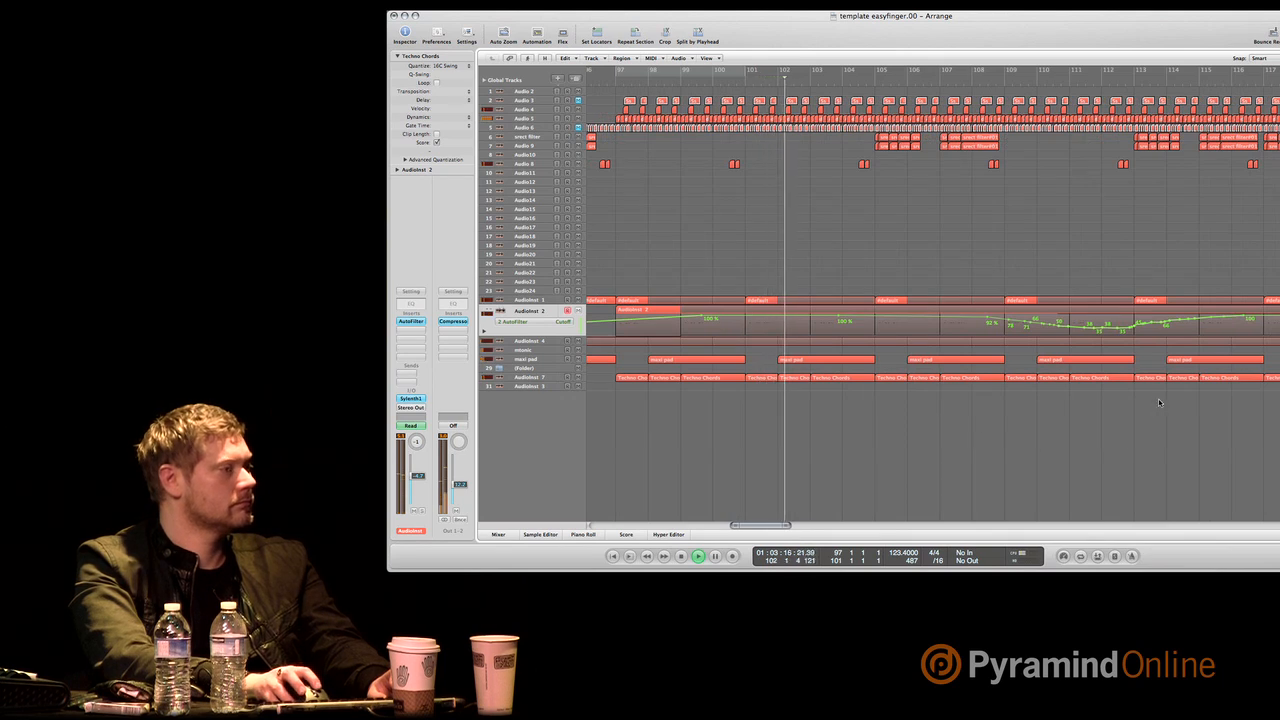
# Draw a falling AutoFilter Cutoff automation curve on the AudioInst 7 track, starting at about bar 112.
pyautogui.moveTo(1153, 395); pyautogui.dragTo(1279, 379)
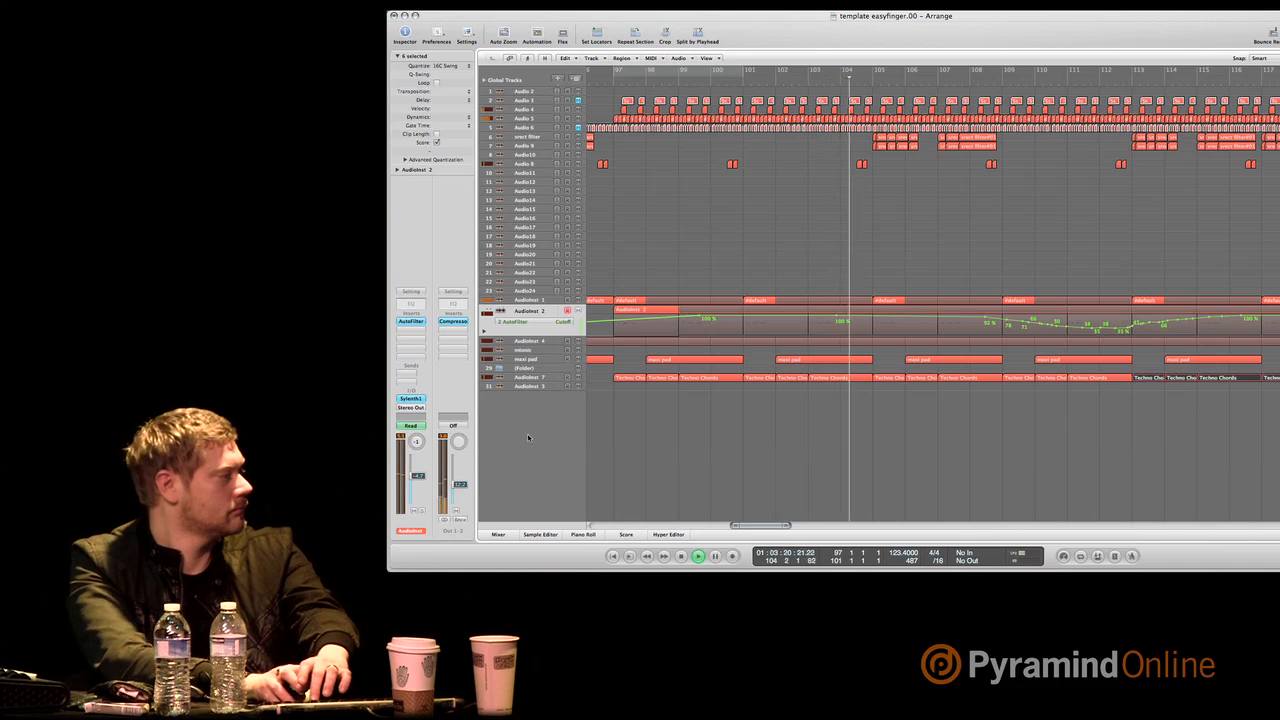
pyautogui.click(638, 379)
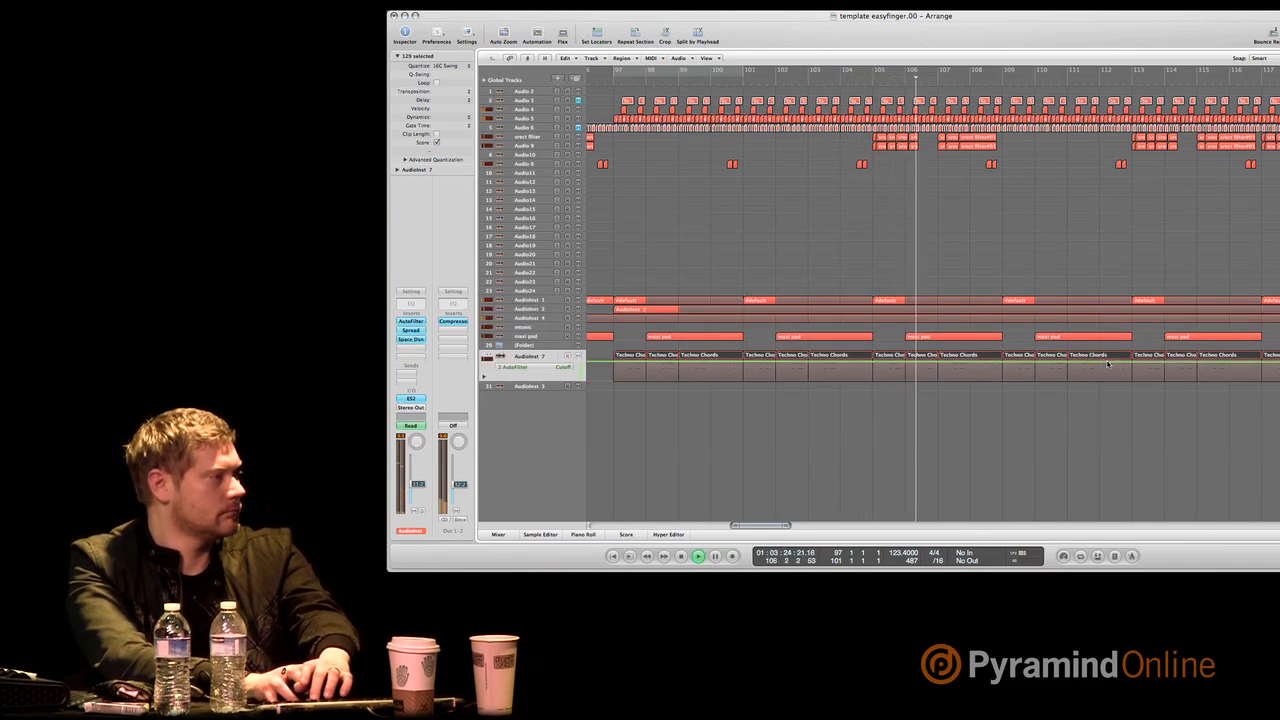
pyautogui.moveTo(1108, 365); pyautogui.dragTo(1279, 385)
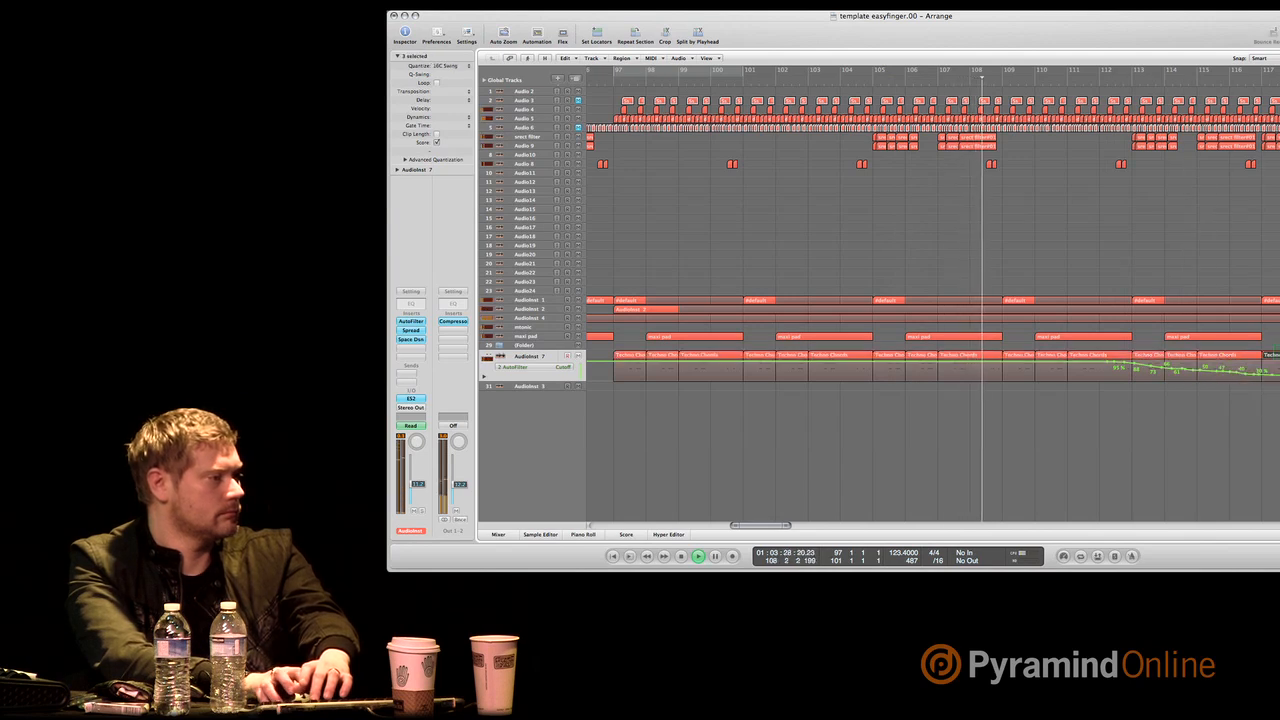
# Delete the Techno Chords regions between bars 117 and 129 on the AudioInst 7 track.
pyautogui.press('Delete')
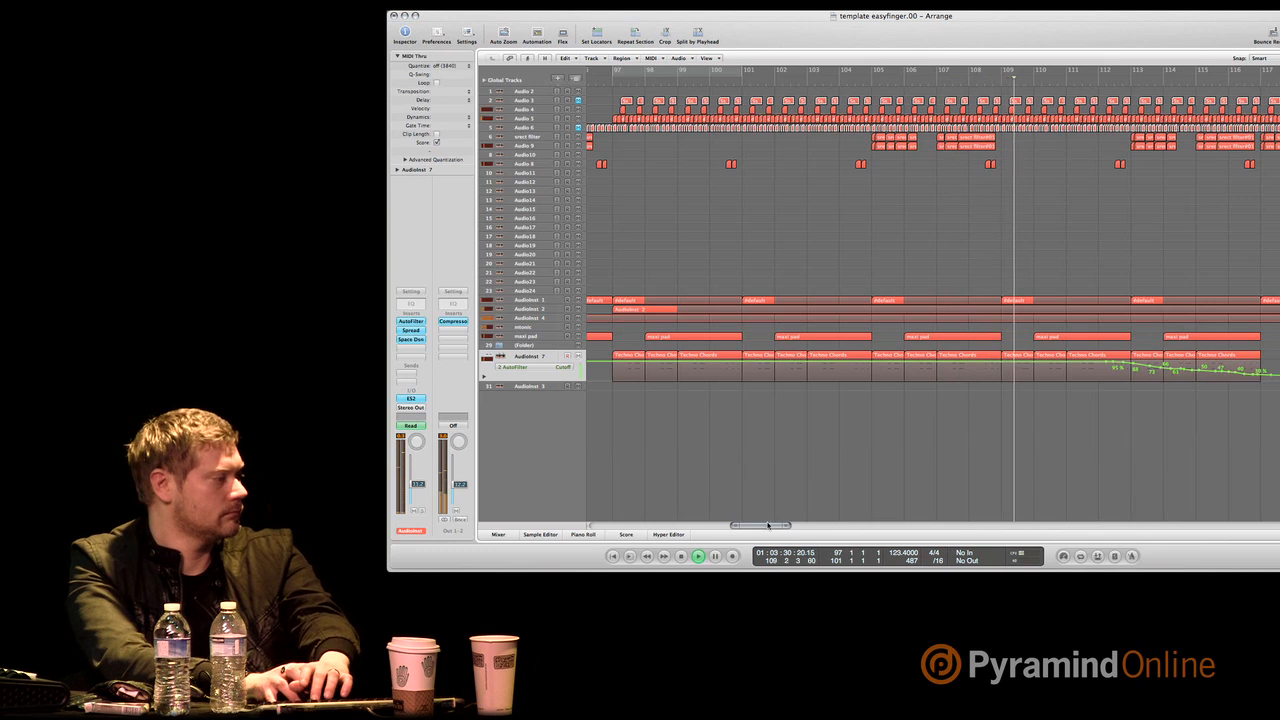
pyautogui.moveTo(764, 528); pyautogui.dragTo(781, 529)
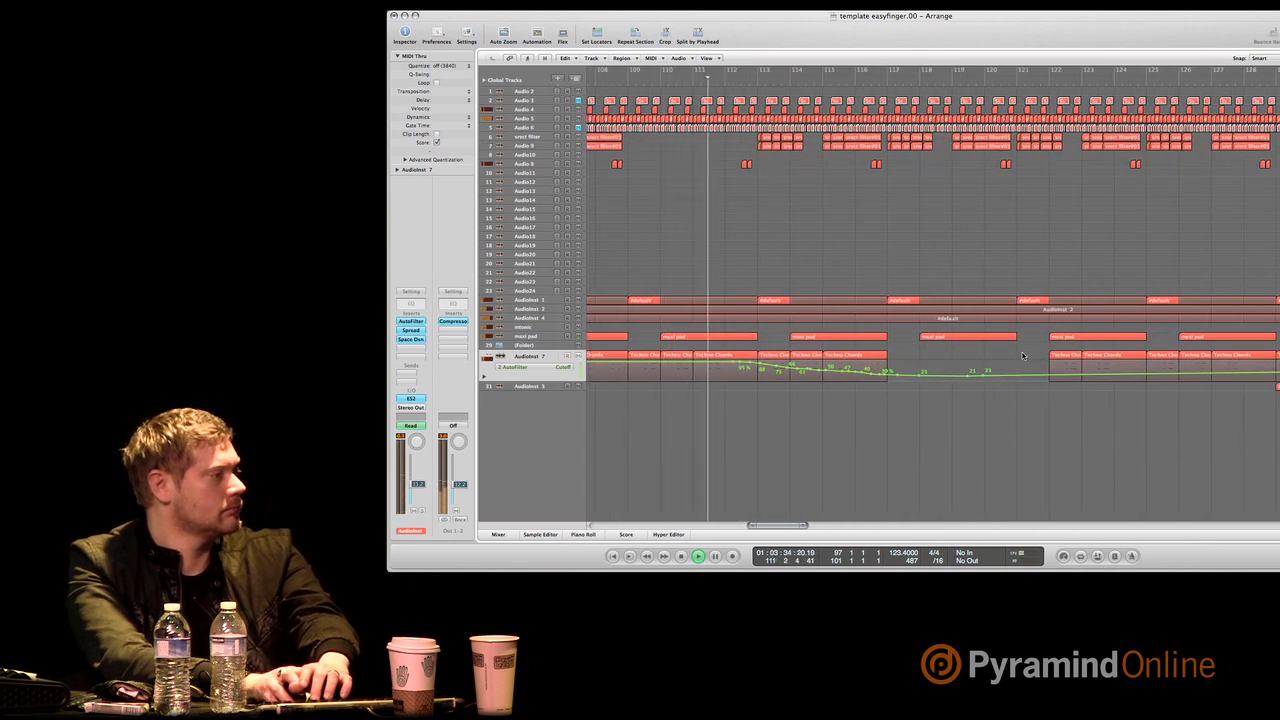
pyautogui.moveTo(1021, 353); pyautogui.dragTo(1232, 362)
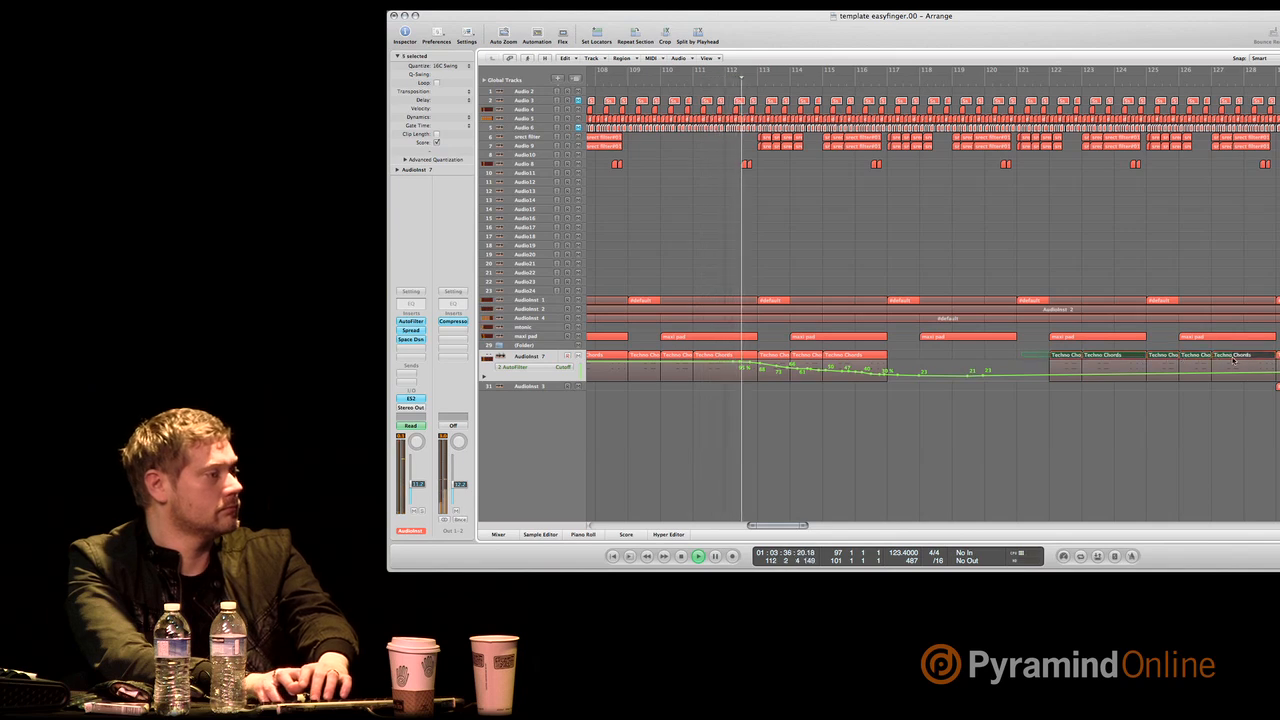
pyautogui.press('Delete')
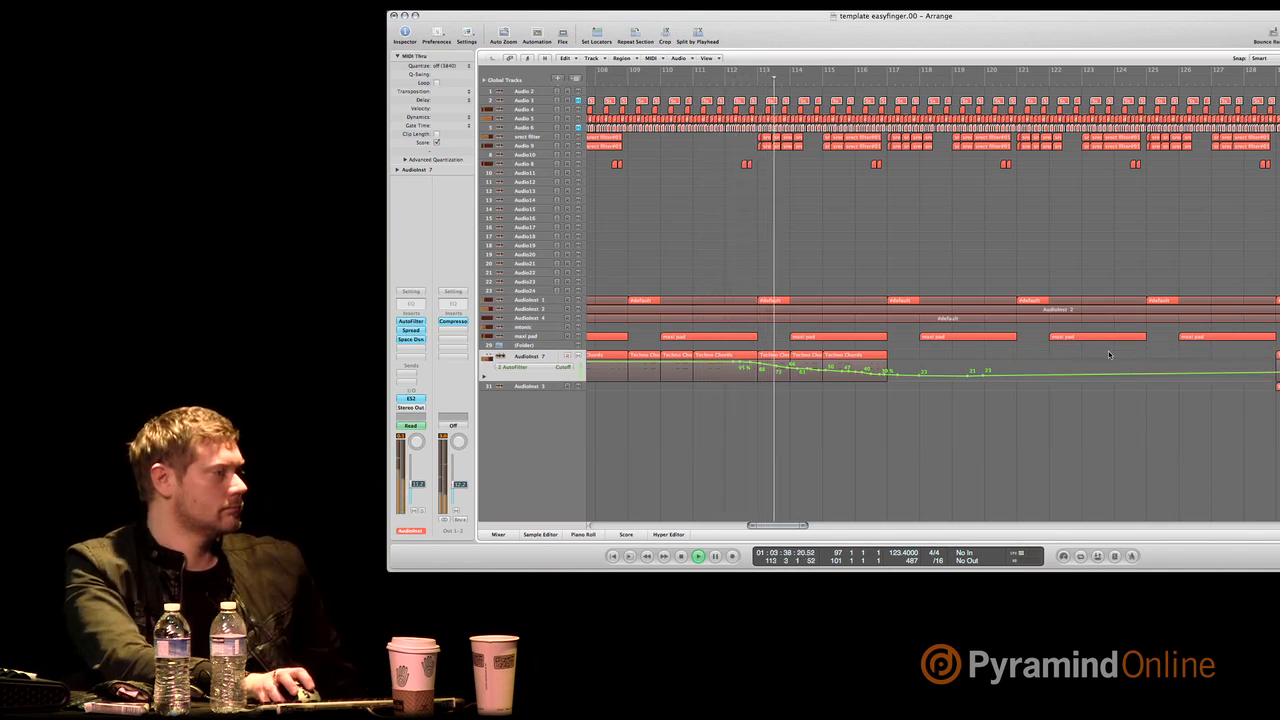
# Draw a varying AutoFilter Cutoff automation curve on the maxi pad track from about bar 118 to bar 129.
pyautogui.click(557, 338)
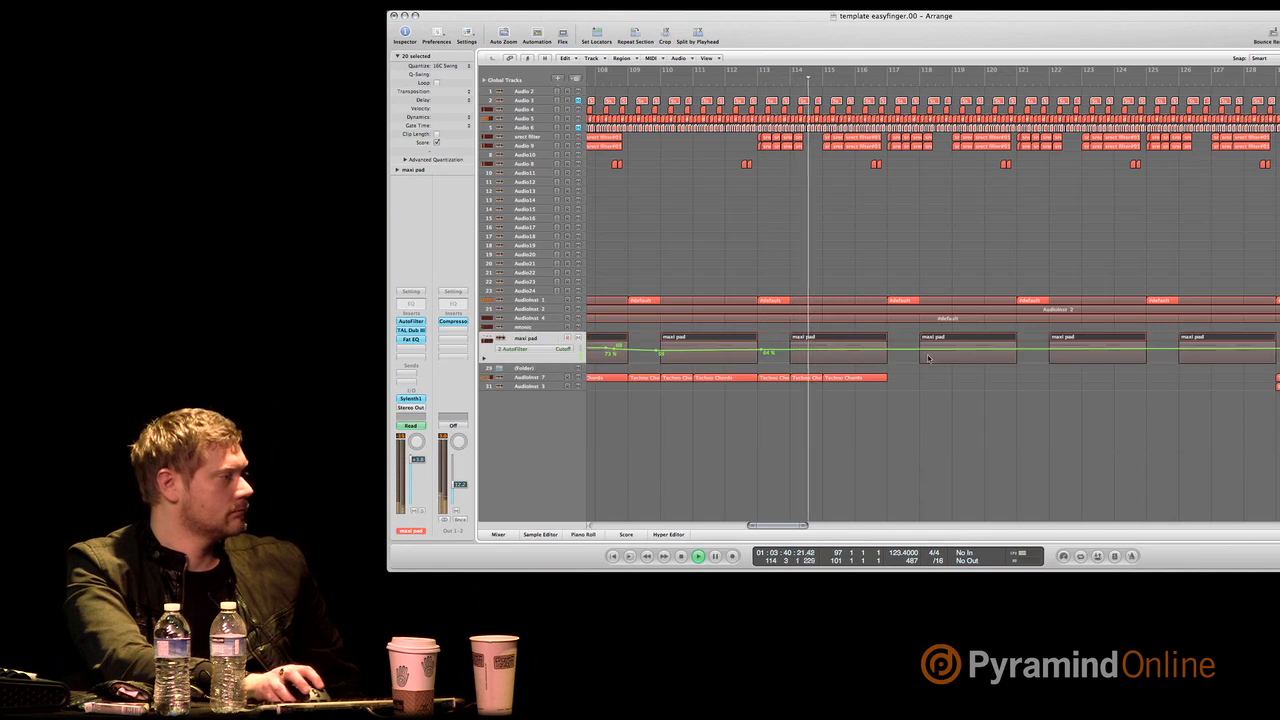
pyautogui.moveTo(912, 352); pyautogui.dragTo(1278, 350)
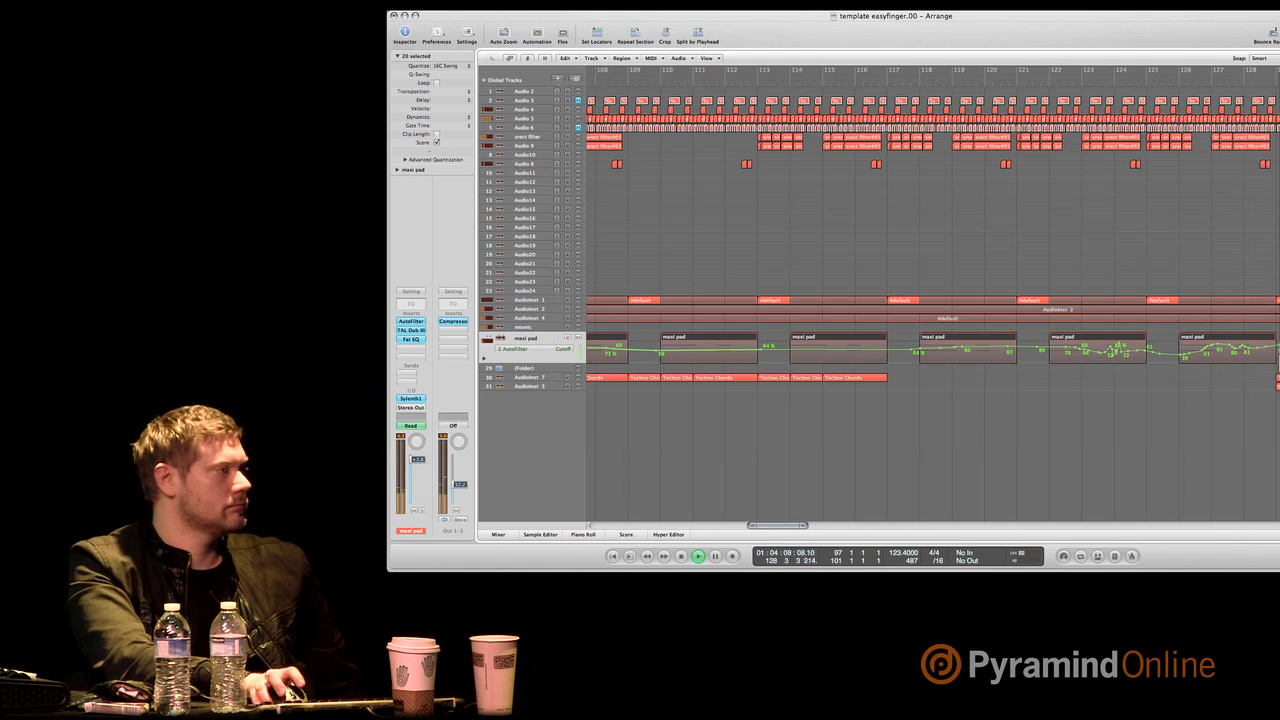
# Delete the filter clips between bars 123 and 129 on the srect filter and Audio 9 tracks.
pyautogui.moveTo(1278, 135); pyautogui.dragTo(1070, 154)
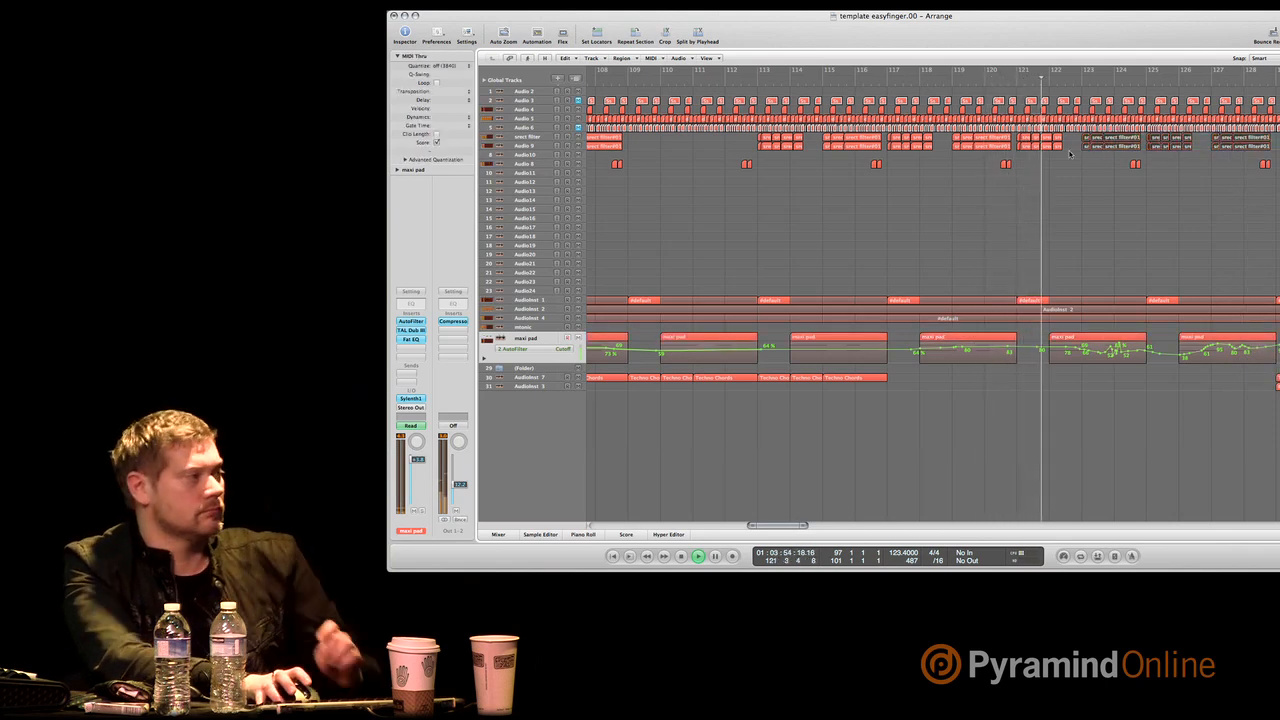
pyautogui.press('BackSpace')
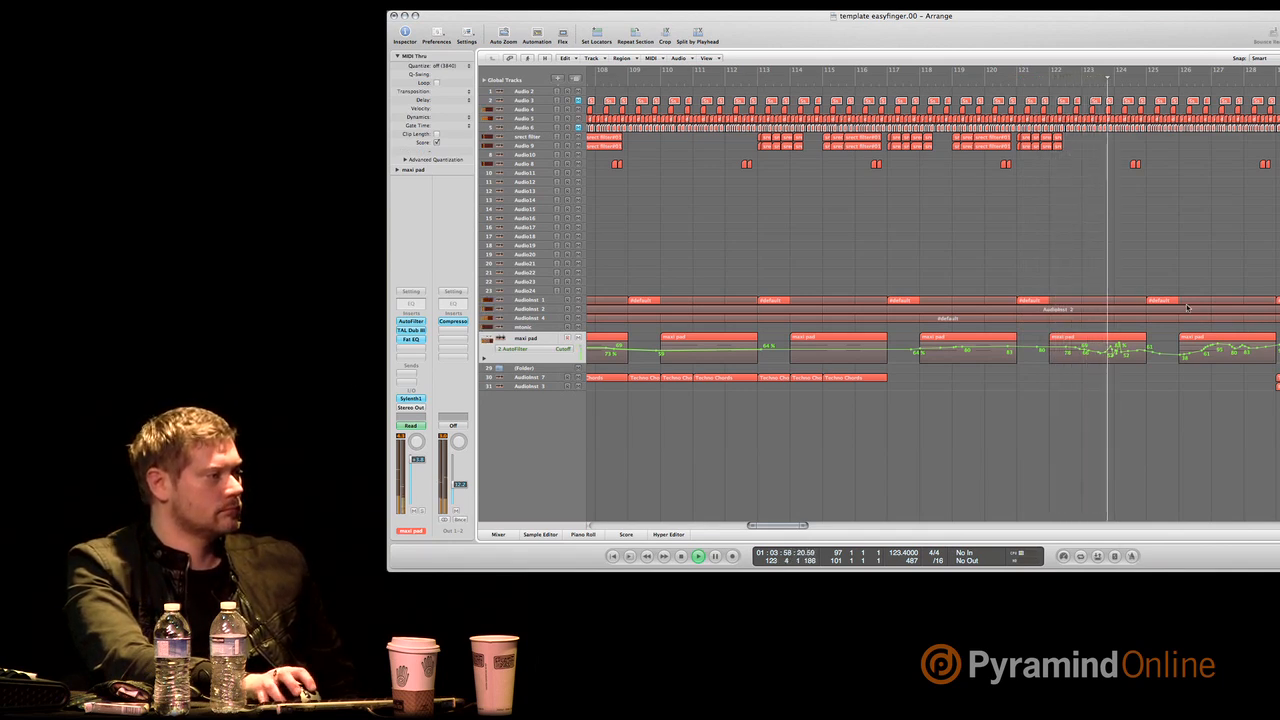
# Copy the #default region at bar 125 on the AudioInst 1 track to bar 127.
pyautogui.click(1222, 301)
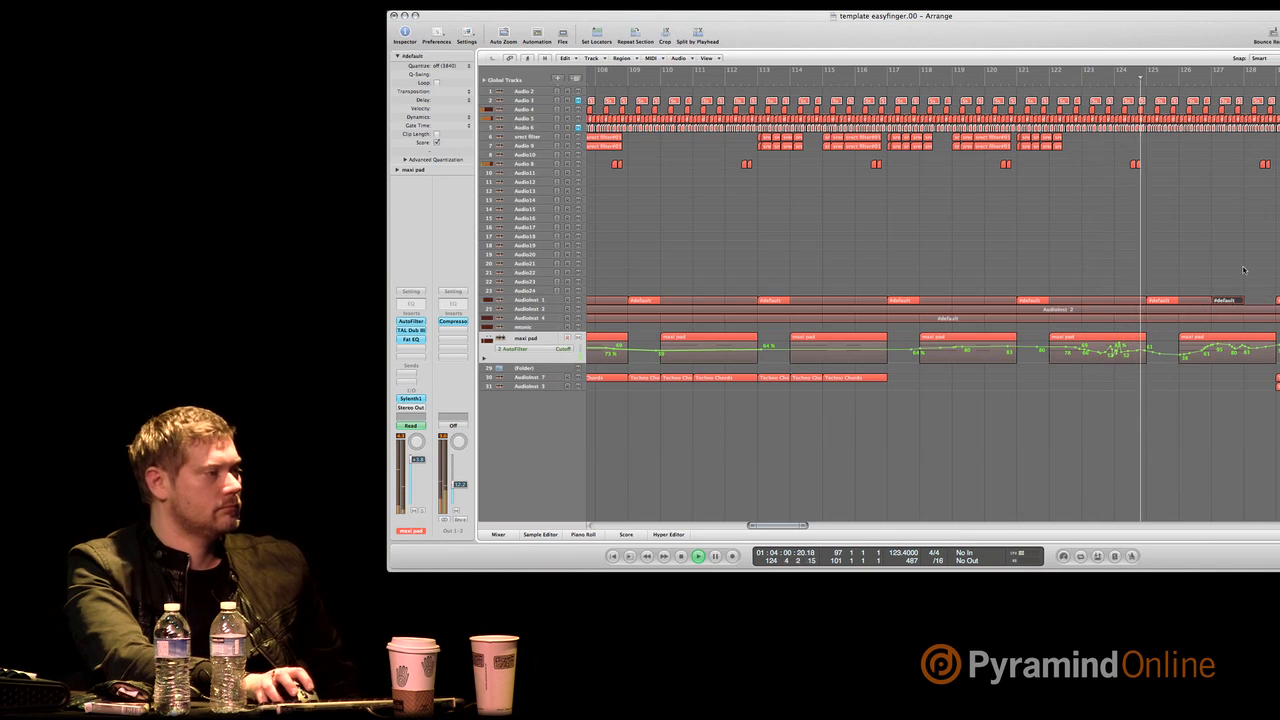
# Draw a rising and falling AutoFilter Cutoff automation curve on the AudioInst 7 track from about bar 137 to bar 155.
pyautogui.hscroll(10, 900, 323)
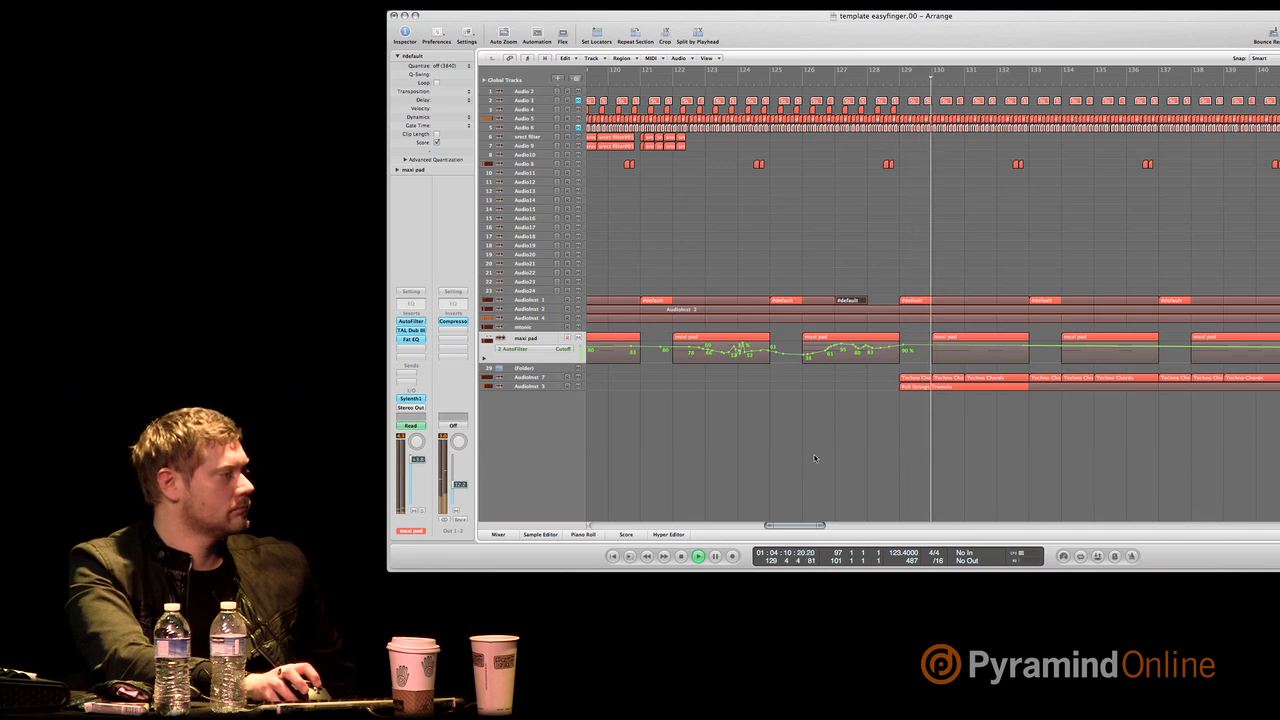
pyautogui.moveTo(799, 527); pyautogui.dragTo(811, 526)
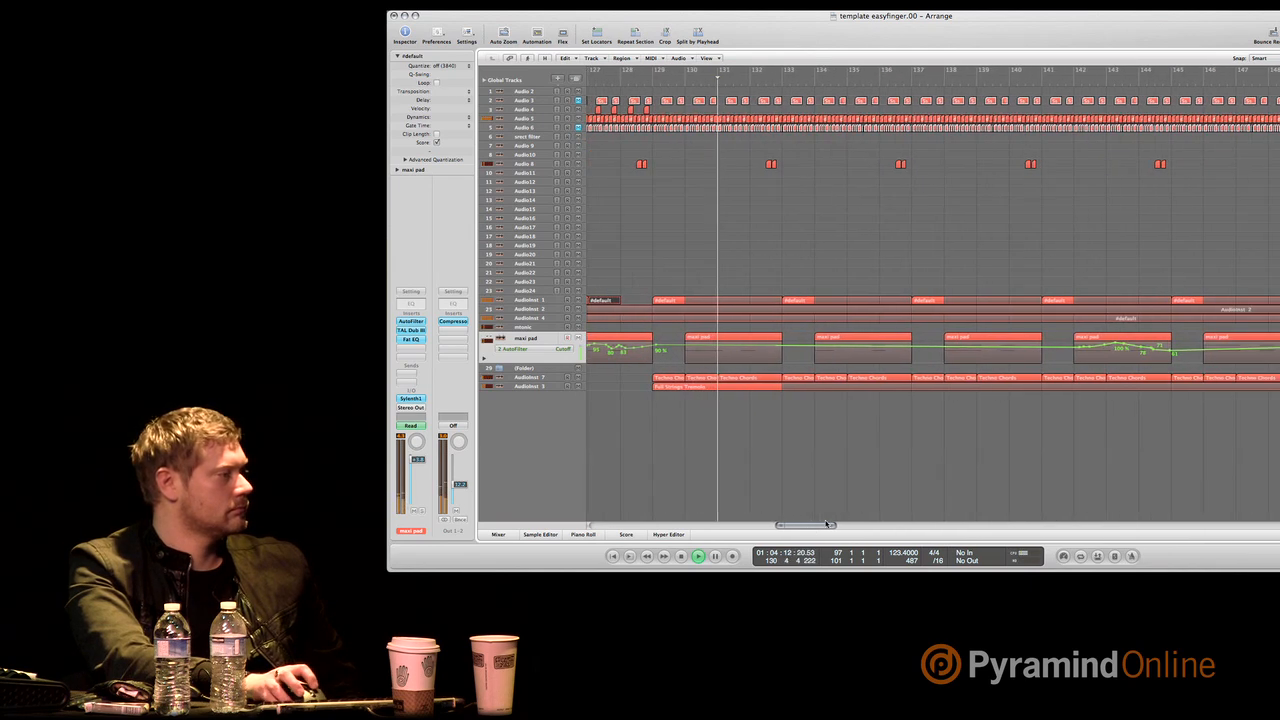
pyautogui.hotkey('ctrl', 'Left')
pyautogui.hotkey('ctrl', 'Left')
pyautogui.hotkey('ctrl', 'Left')
pyautogui.hotkey('ctrl', 'Left')
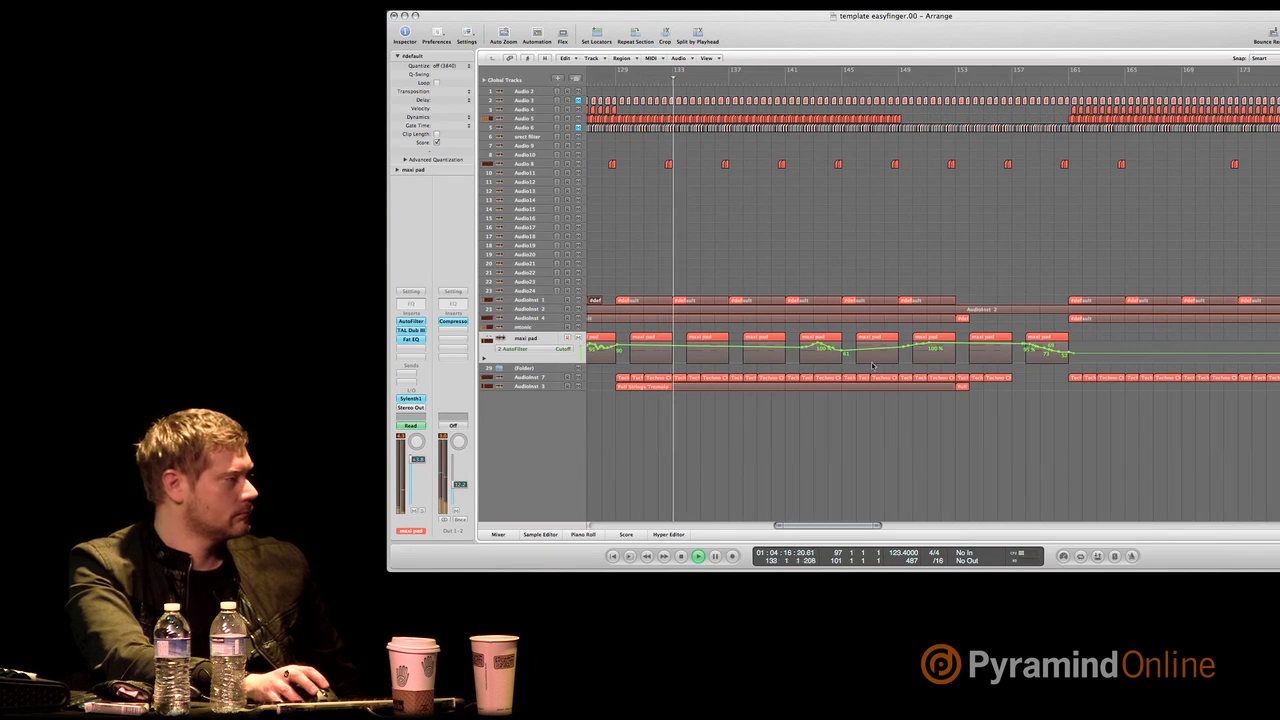
pyautogui.click(530, 377)
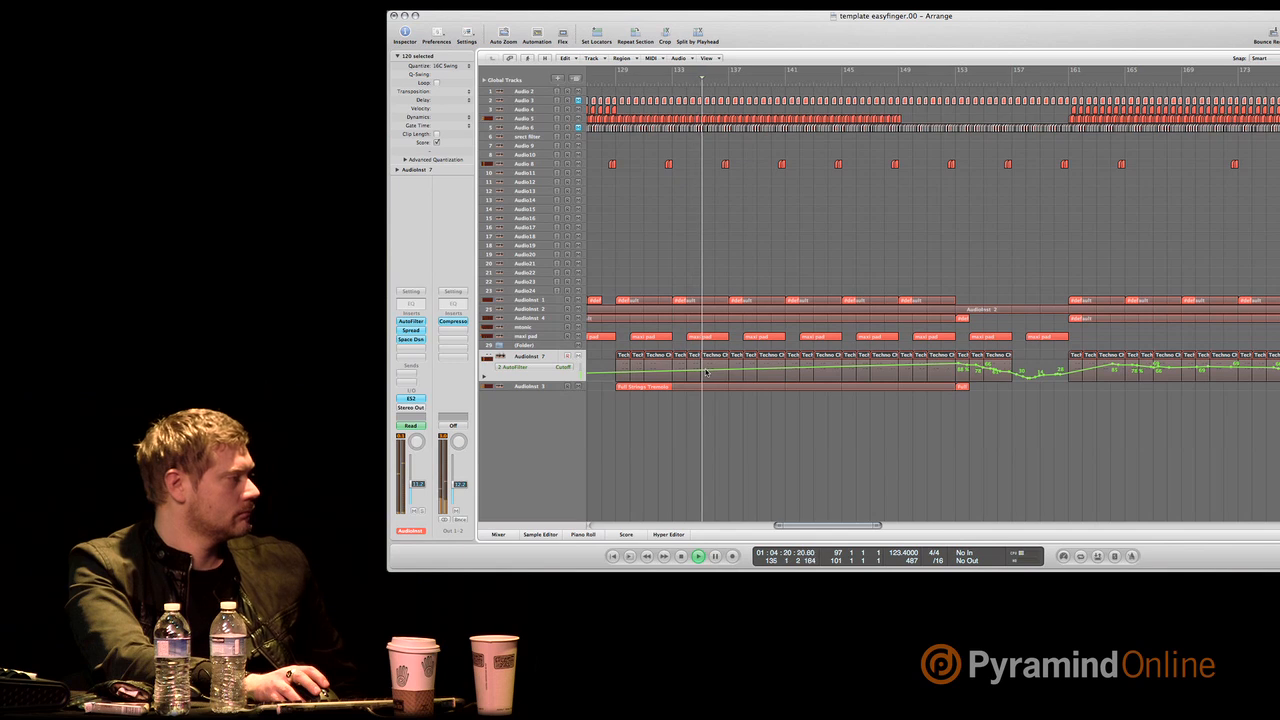
pyautogui.moveTo(731, 371); pyautogui.dragTo(994, 372)
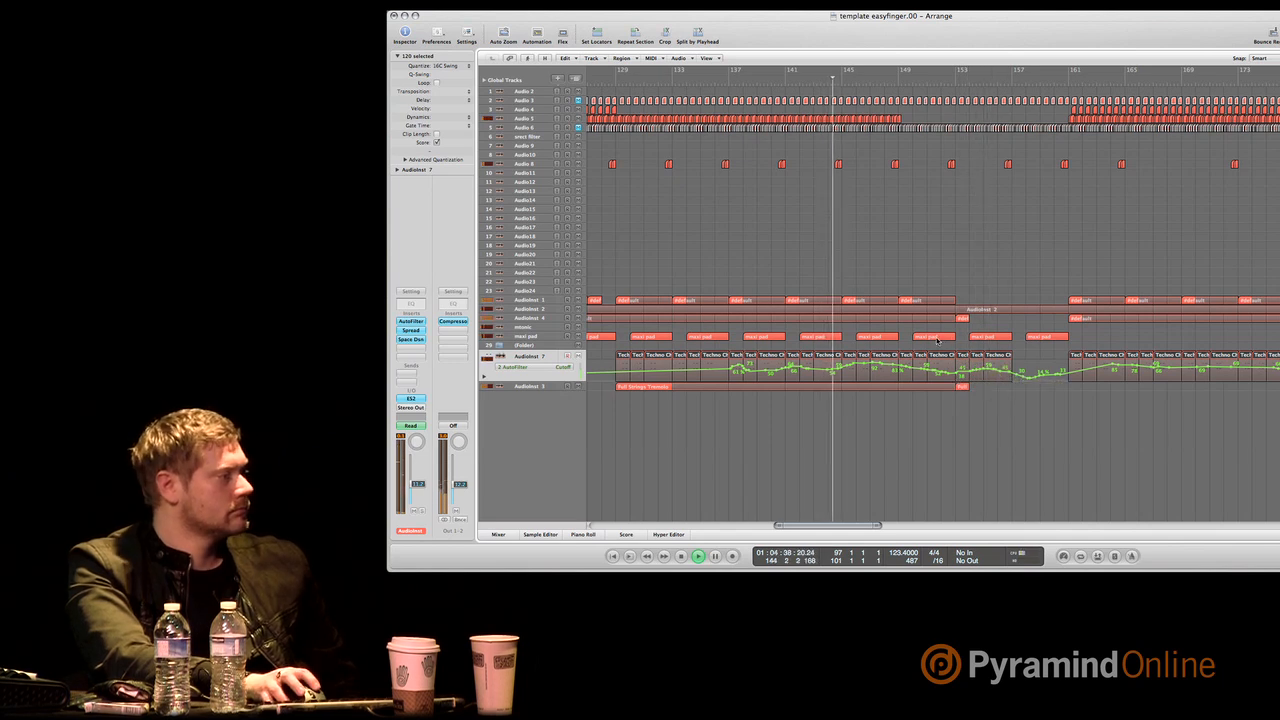
# Delete the maxi pad region at bar 150 and shorten the AudioInst 2 region at bar 153 to end at bar 154.
pyautogui.click(937, 341)
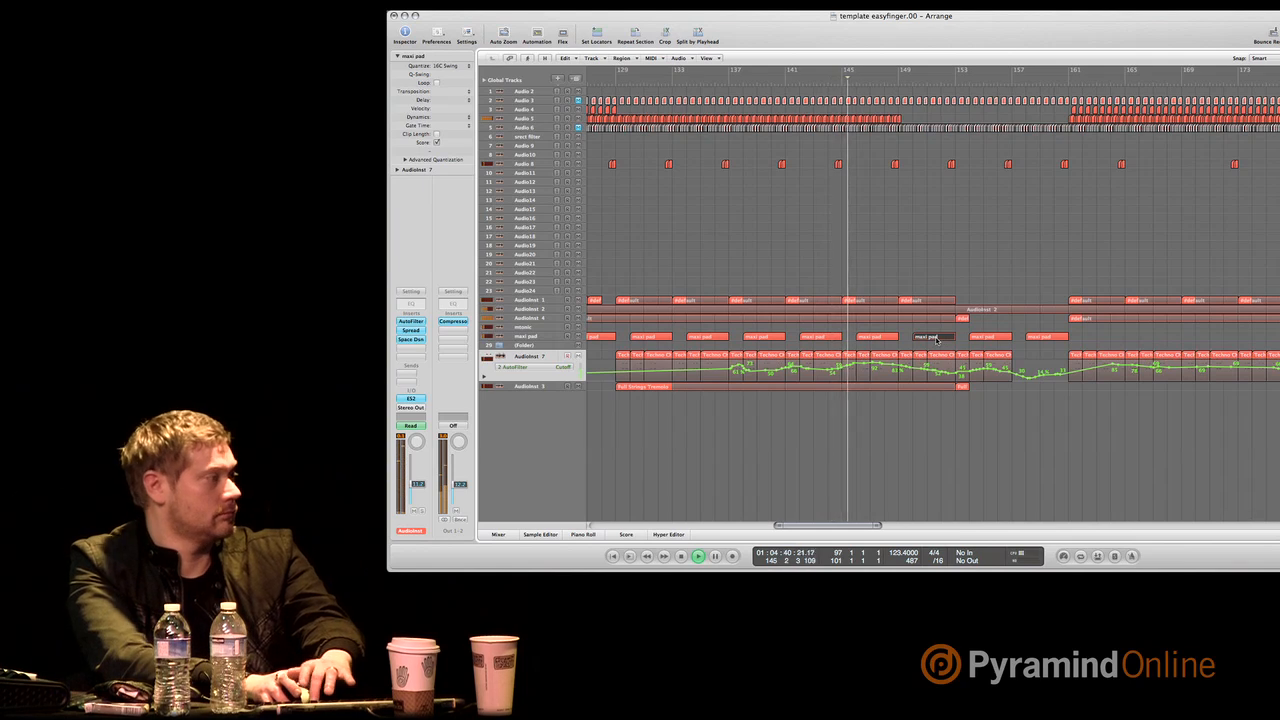
pyautogui.press('Delete')
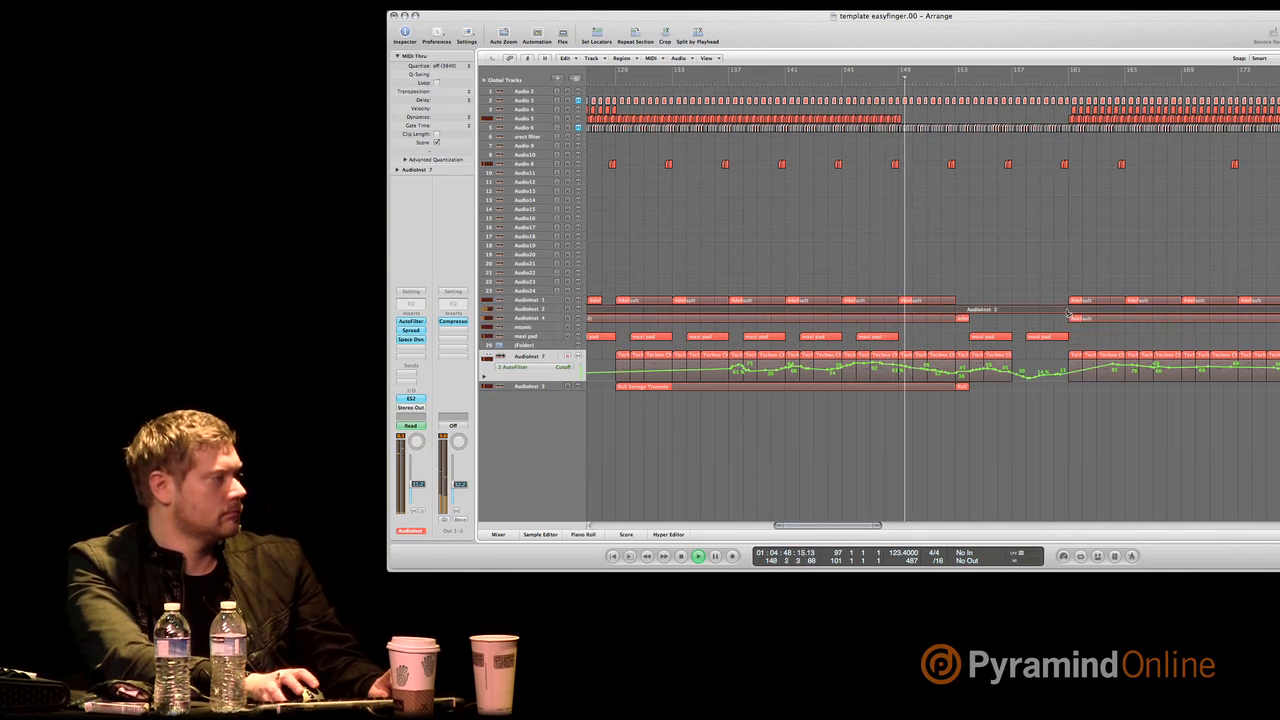
pyautogui.moveTo(969, 313); pyautogui.dragTo(969, 312)
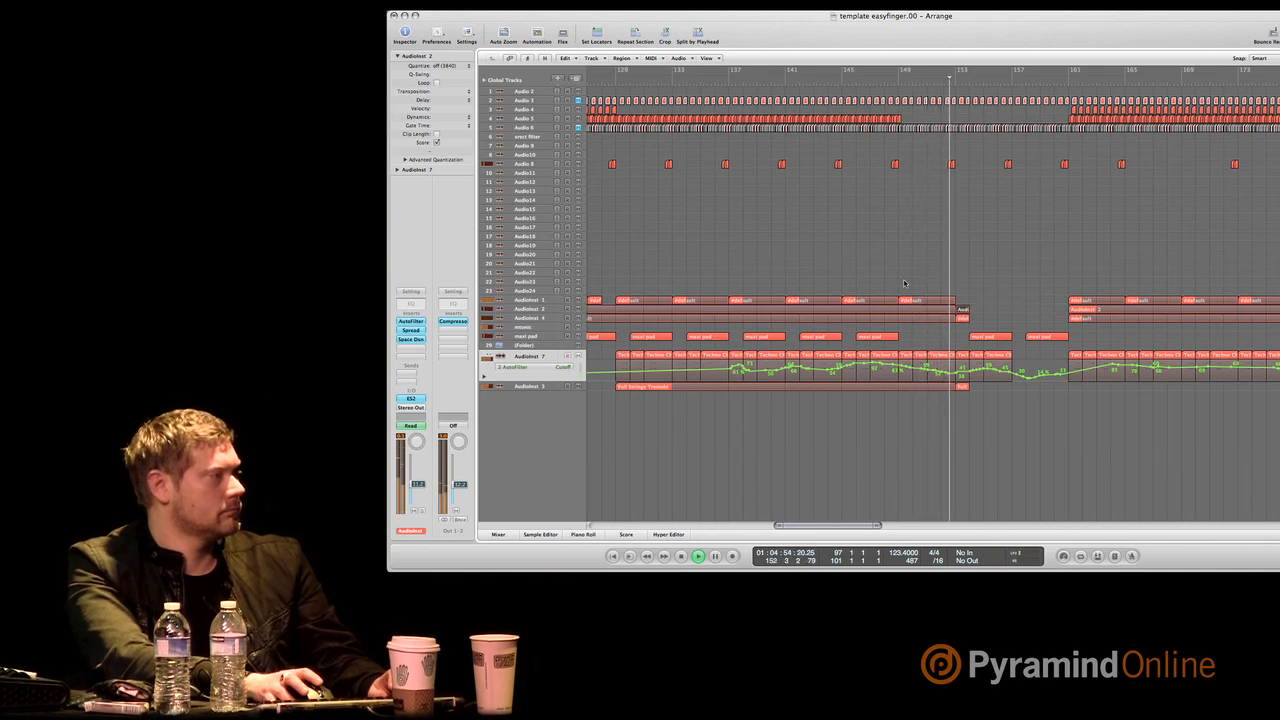
# Delete the pair of short audio clips just before bar 157 on the Audio 8 track.
pyautogui.click(1007, 164)
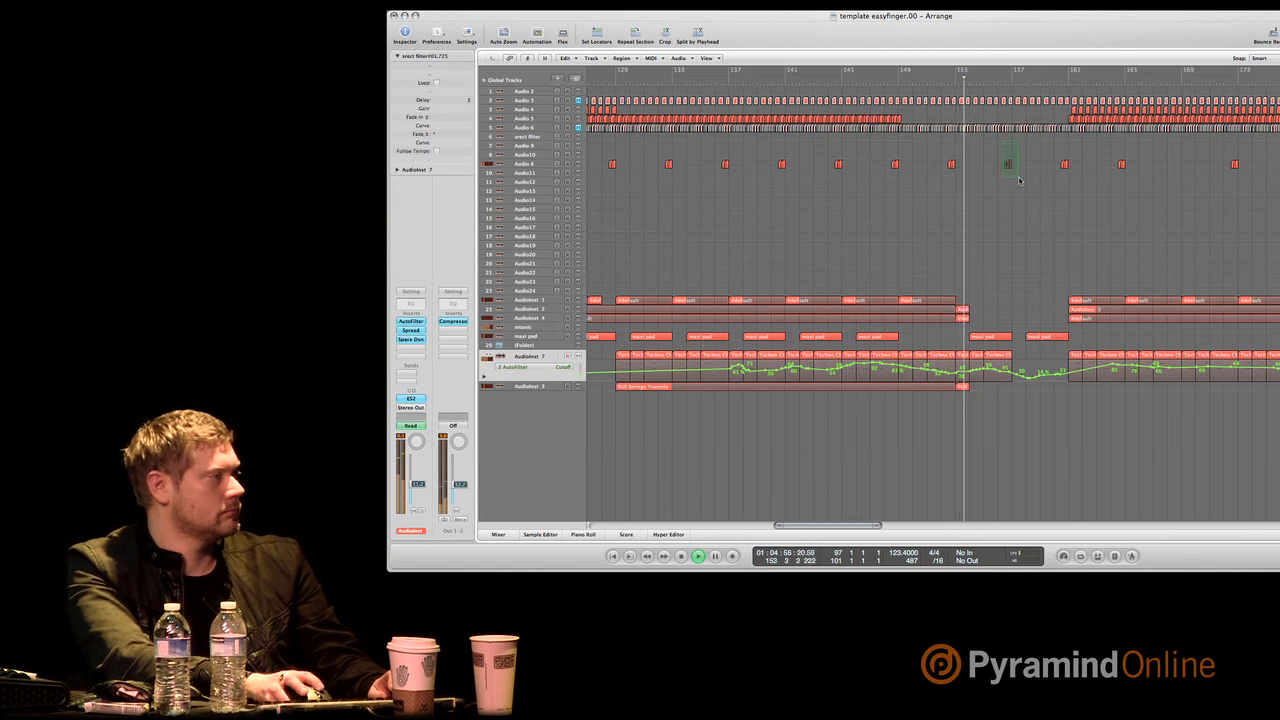
pyautogui.press('Delete')
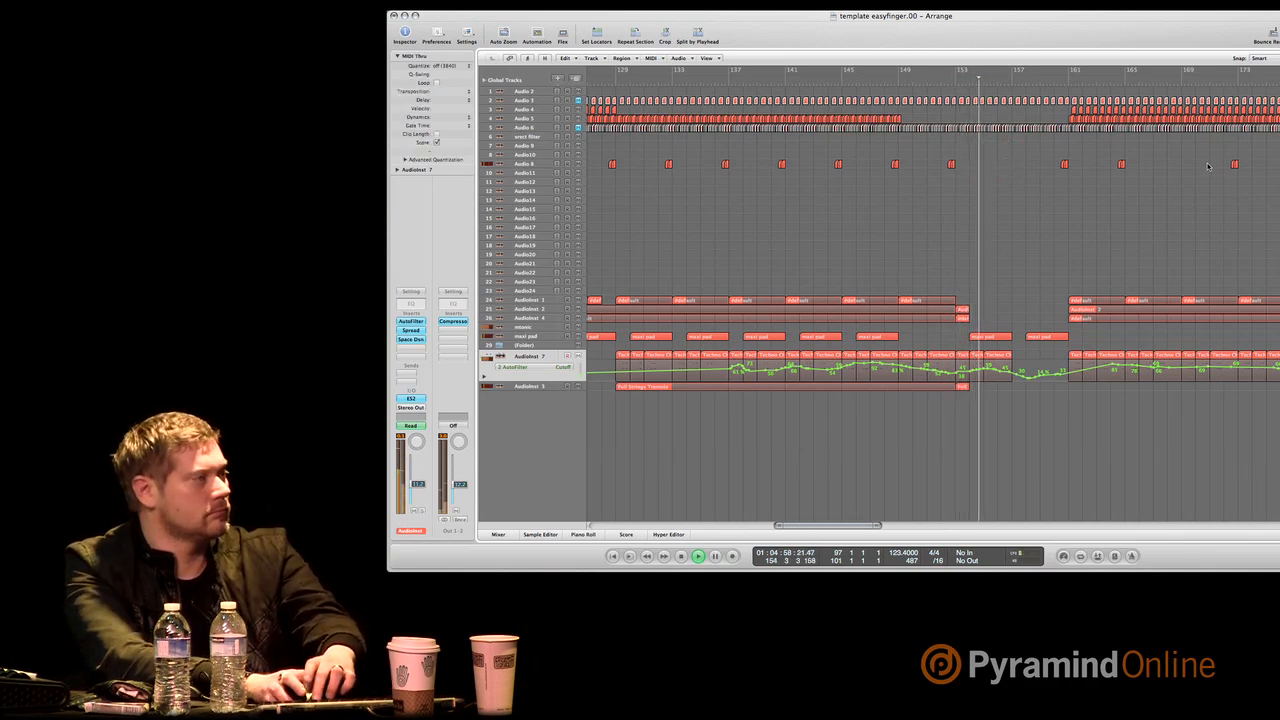
pyautogui.moveTo(1207, 161); pyautogui.dragTo(1279, 188)
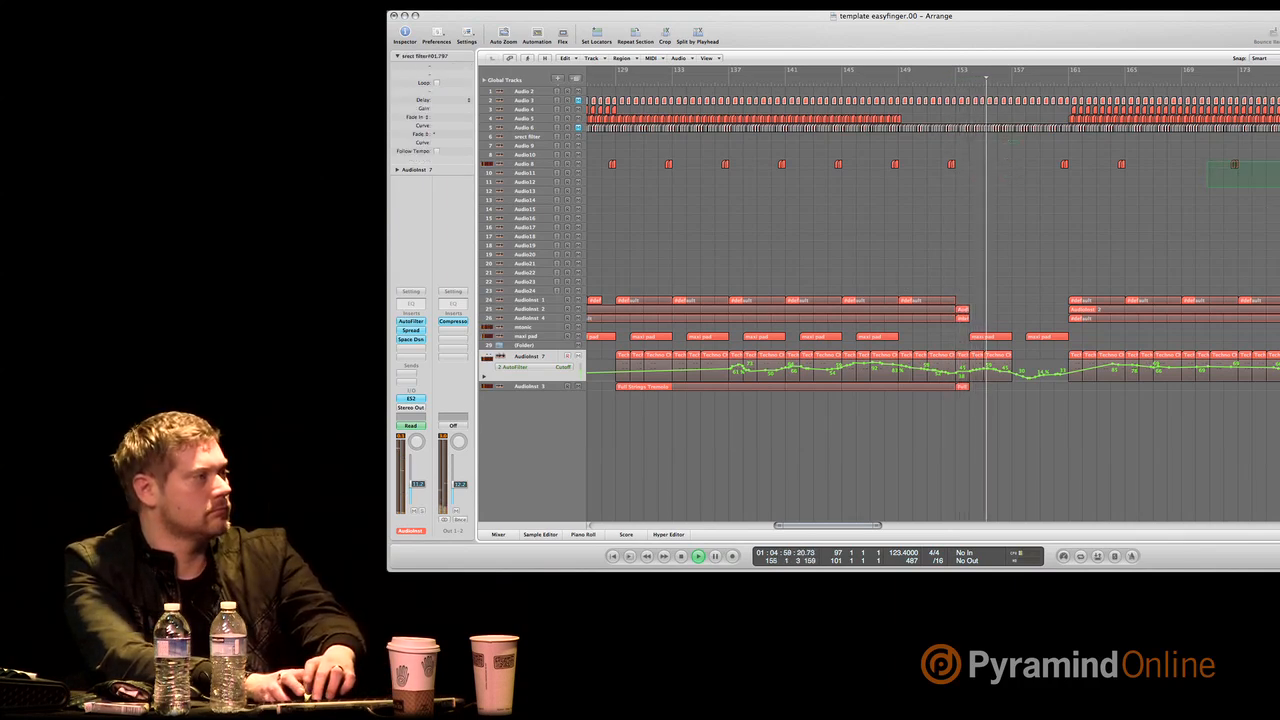
pyautogui.click(1122, 166)
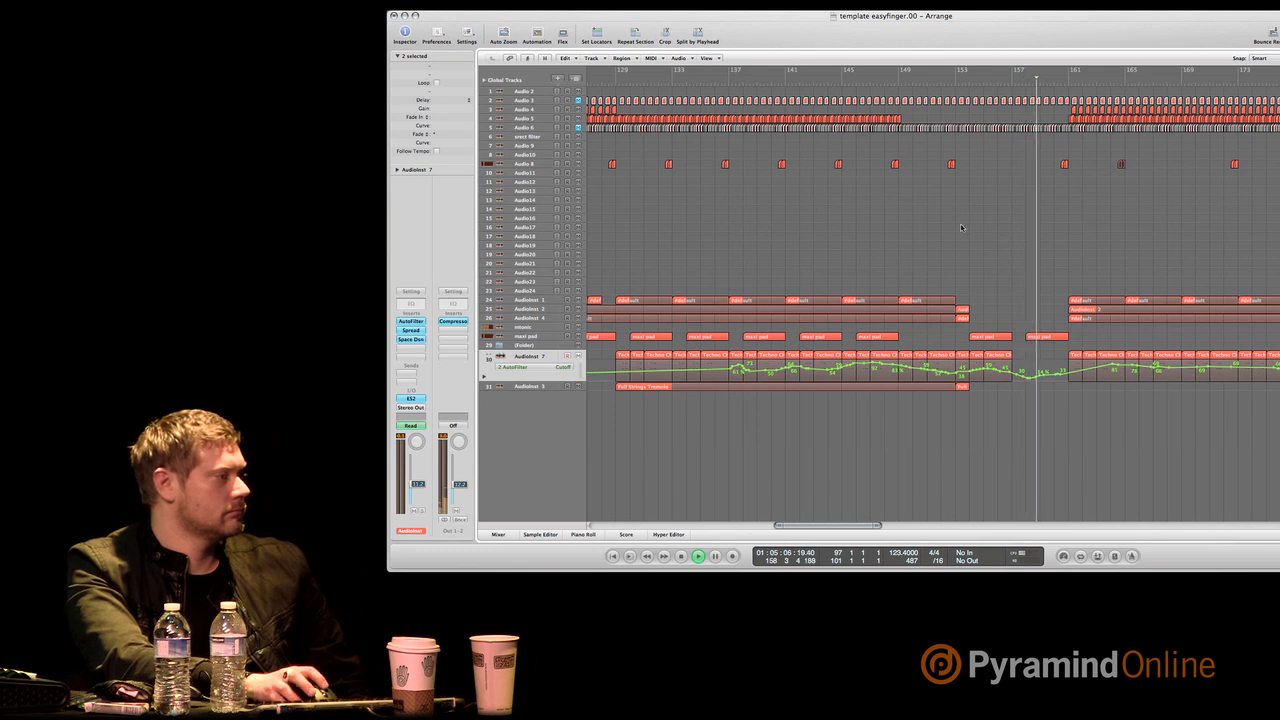
# Redraw the AutoFilter Cutoff automation on the AudioInst 7 track as a gradual fall from about bar 172 onward.
pyautogui.moveTo(830, 528); pyautogui.dragTo(843, 516)
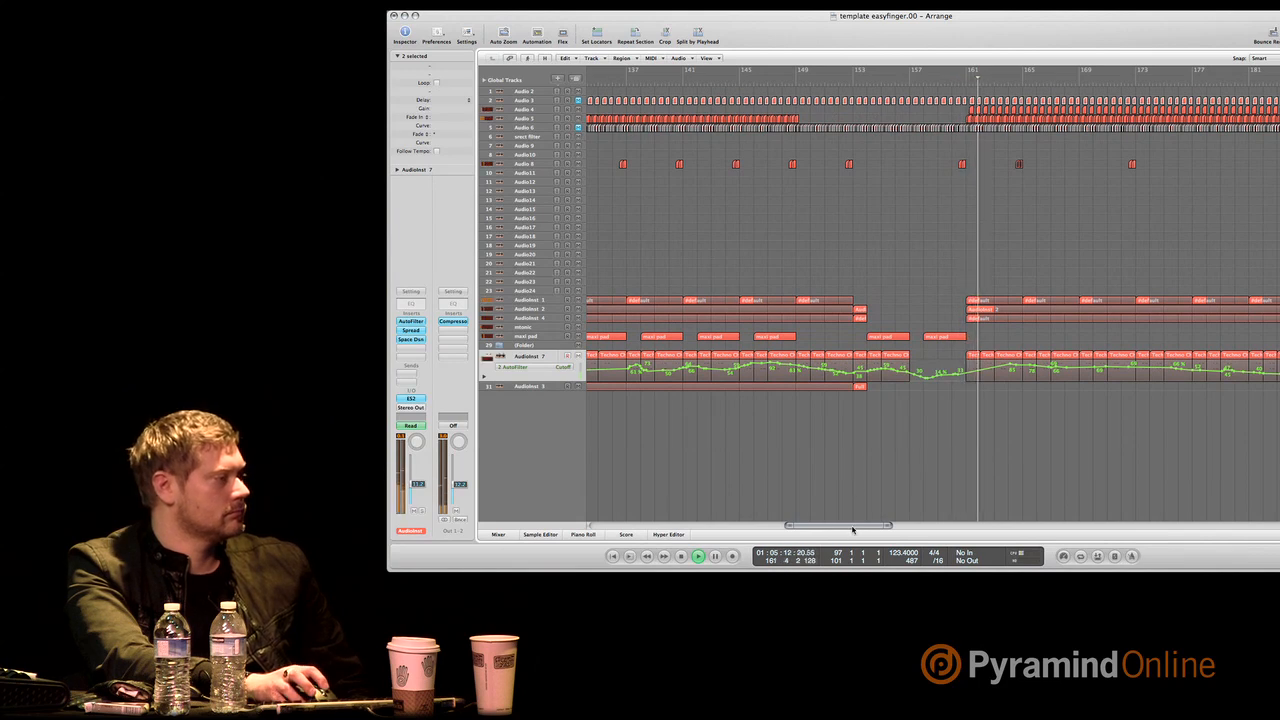
pyautogui.moveTo(851, 527); pyautogui.dragTo(867, 525)
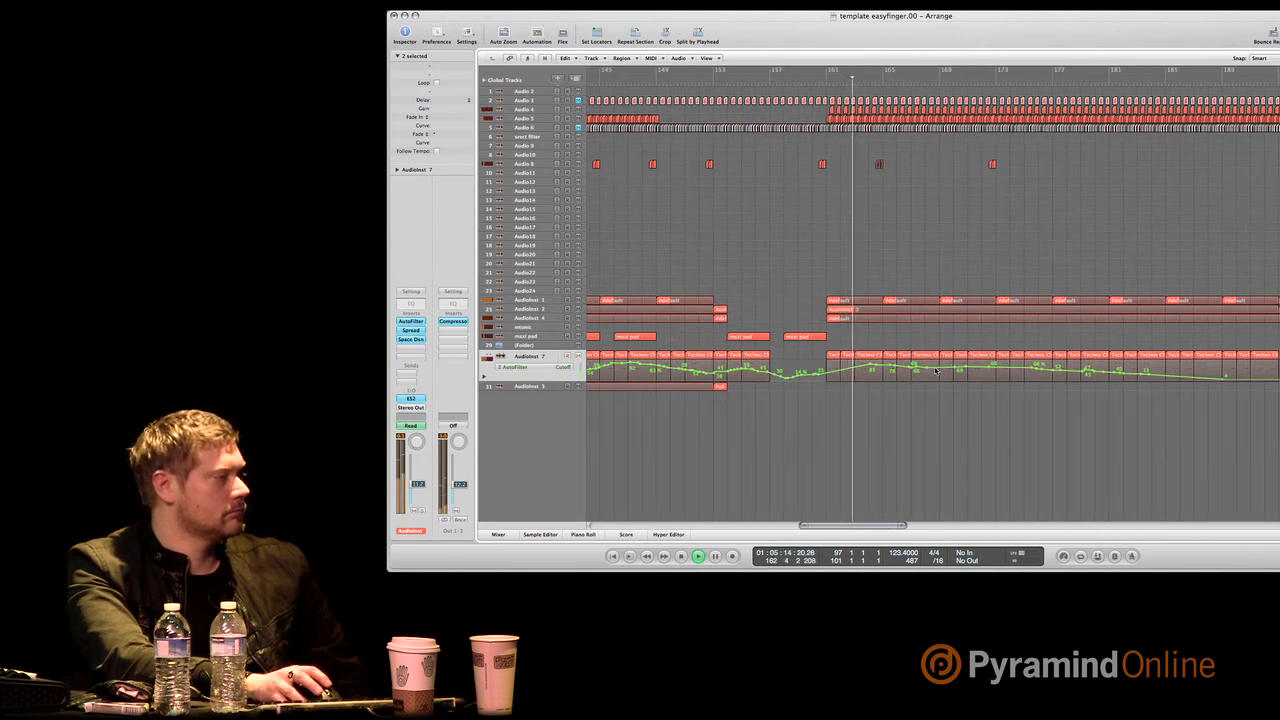
pyautogui.moveTo(921, 367); pyautogui.dragTo(1276, 377)
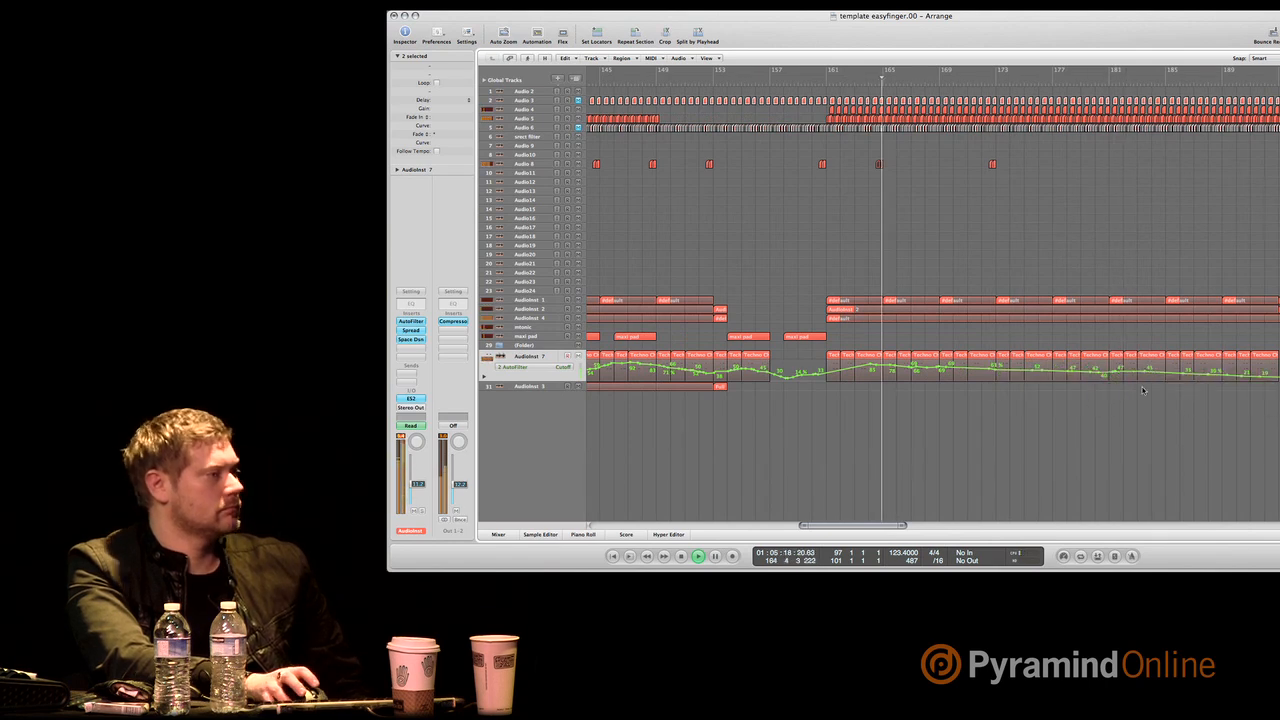
pyautogui.click(1052, 203)
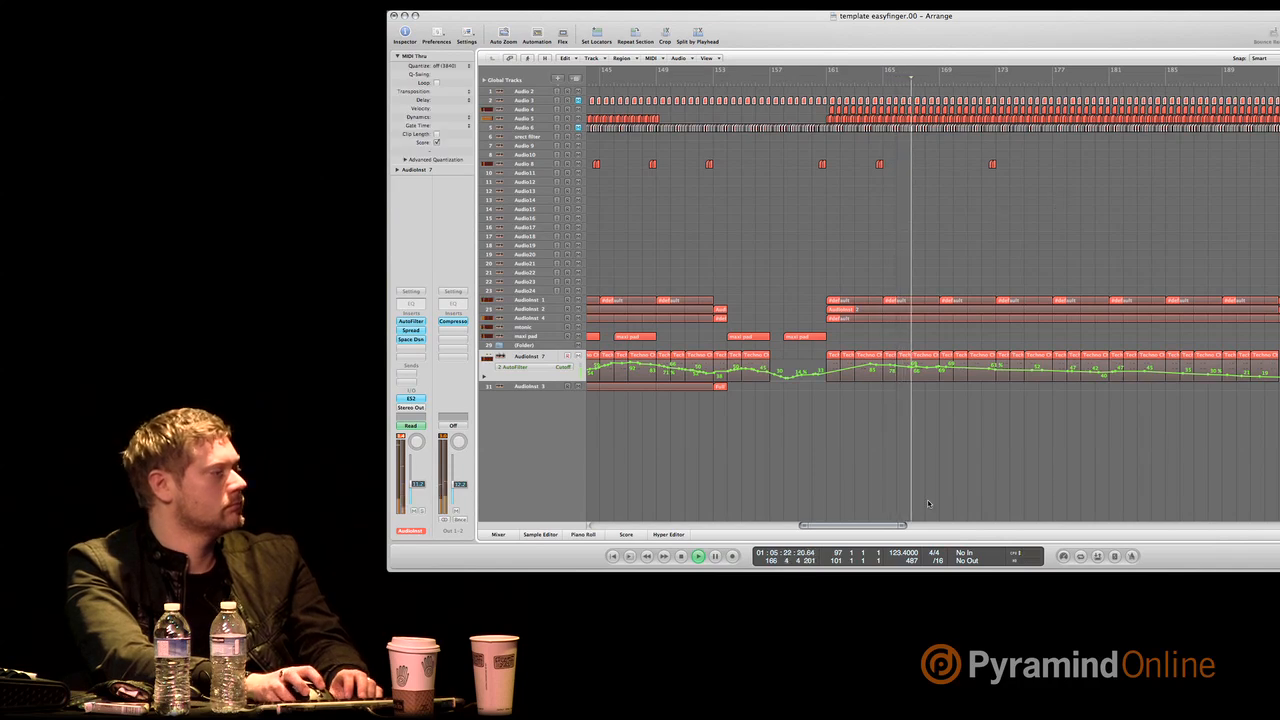
# Delete the drum clips on the Audio 3 to Audio 6 tracks from about bar 181 to bar 185.
pyautogui.moveTo(890, 526); pyautogui.dragTo(909, 526)
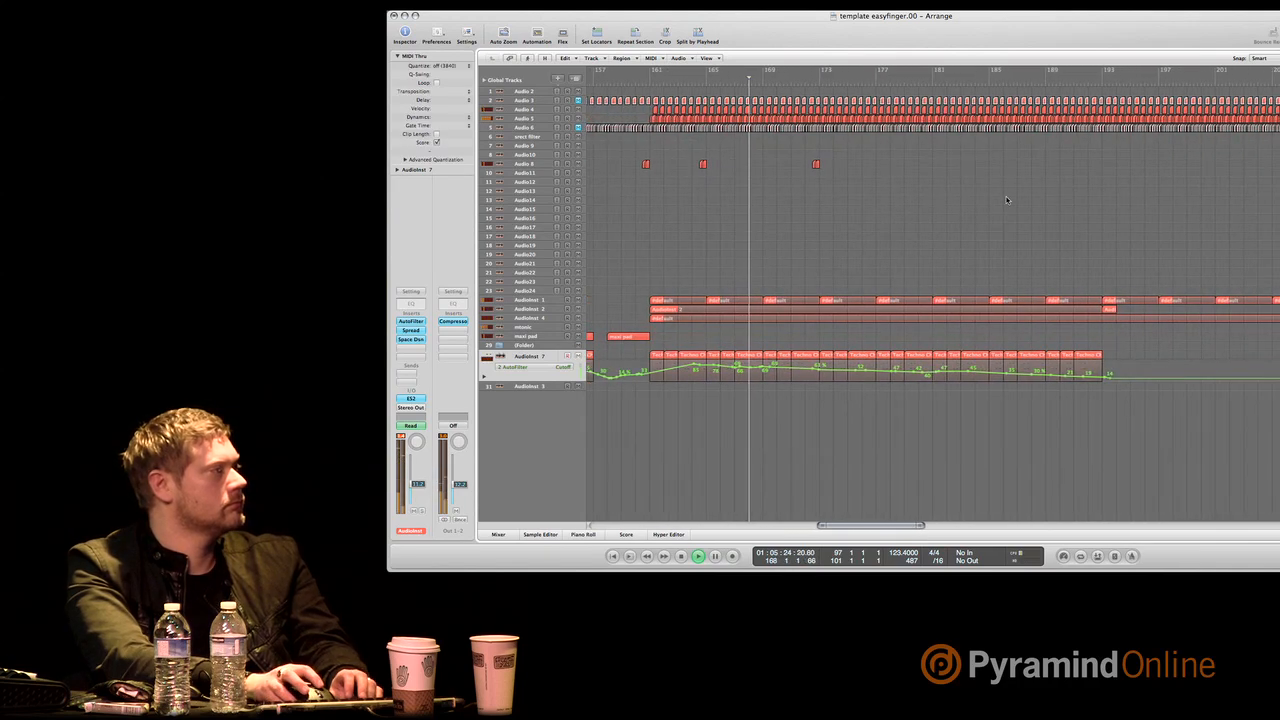
pyautogui.moveTo(932, 94); pyautogui.dragTo(986, 158)
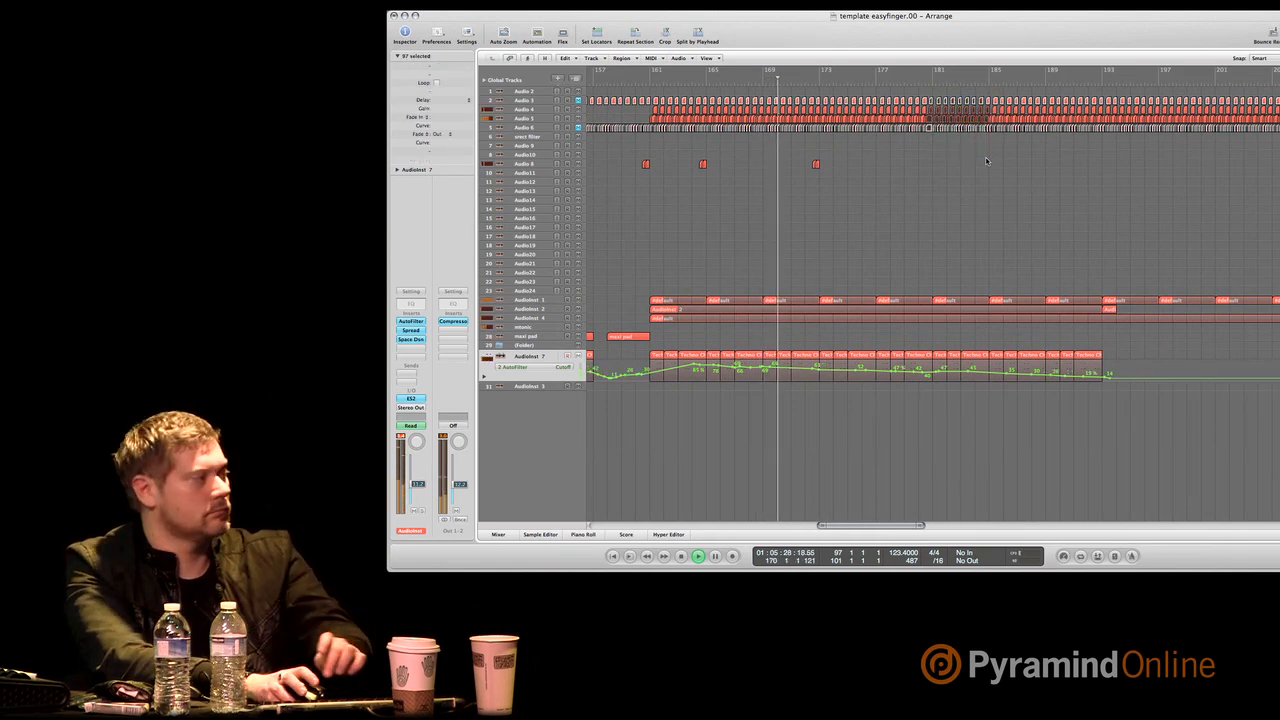
pyautogui.press('Delete')
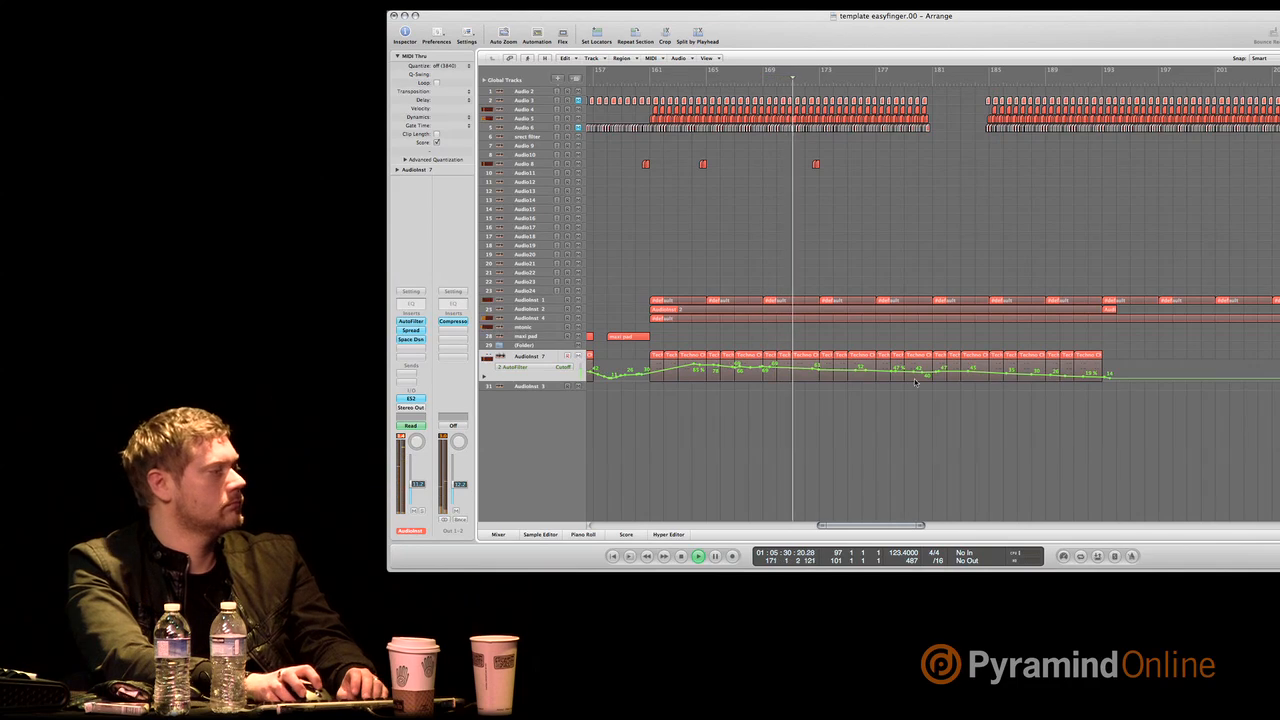
# Redraw the AutoFilter Cutoff automation on the AudioInst 2 track as a gradual fall from about bar 179 to 0 near bar 192.
pyautogui.moveTo(891, 529); pyautogui.dragTo(921, 529)
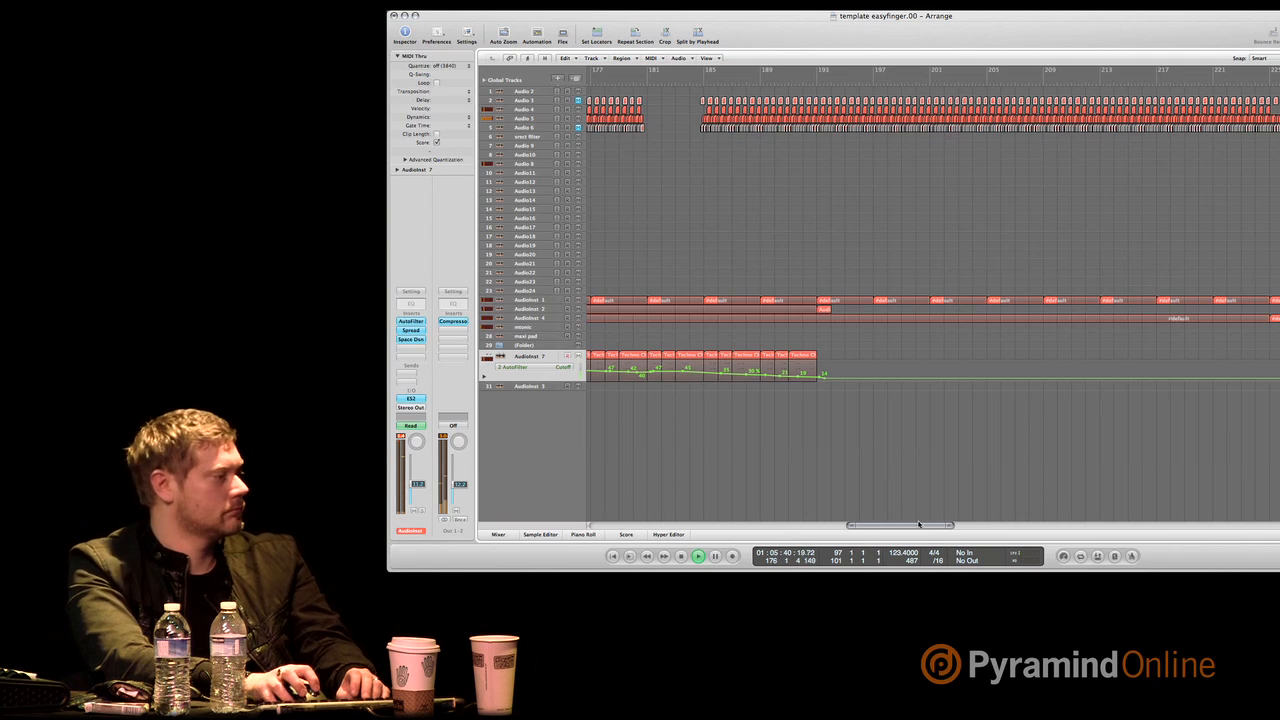
pyautogui.moveTo(919, 524); pyautogui.dragTo(904, 527)
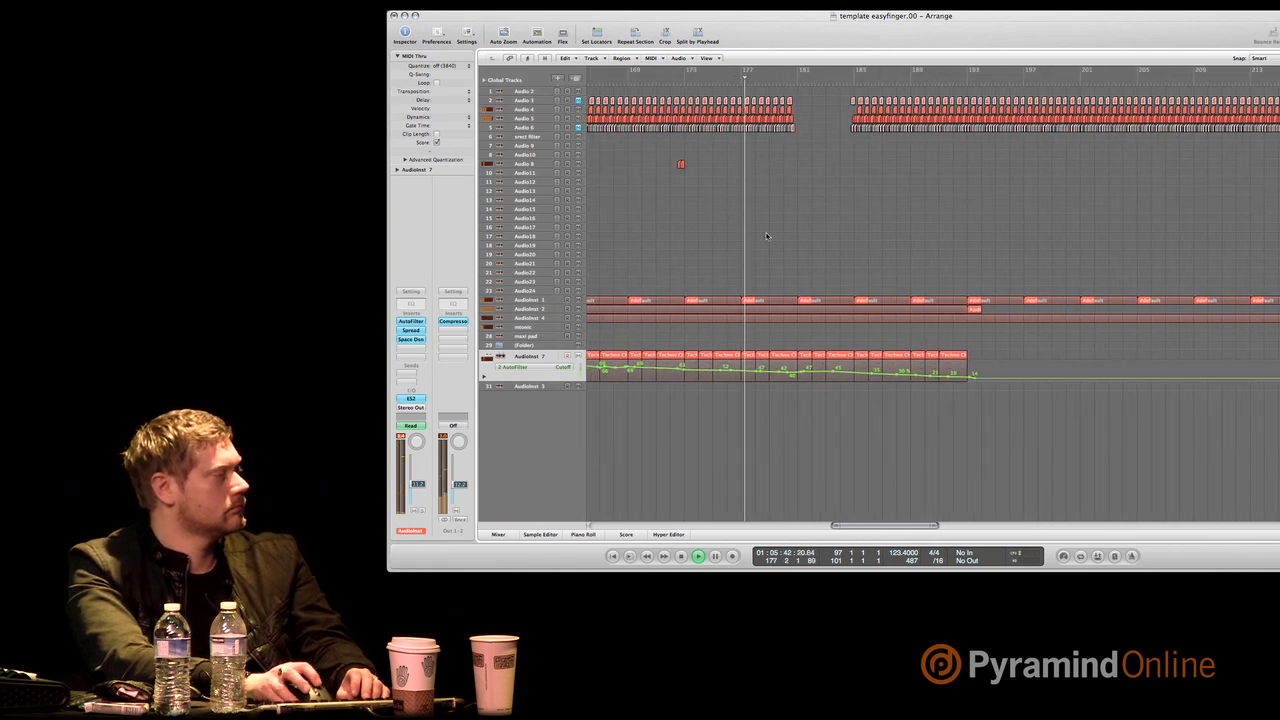
pyautogui.click(544, 311)
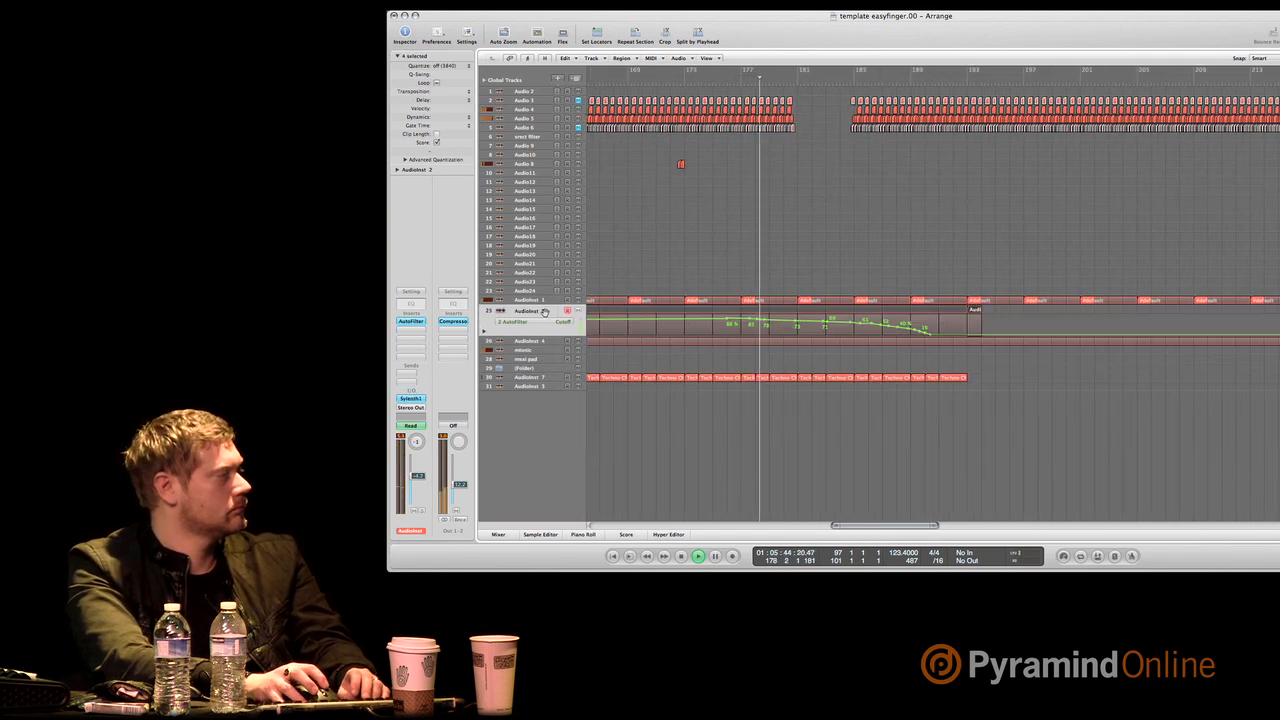
pyautogui.moveTo(775, 326); pyautogui.dragTo(980, 337)
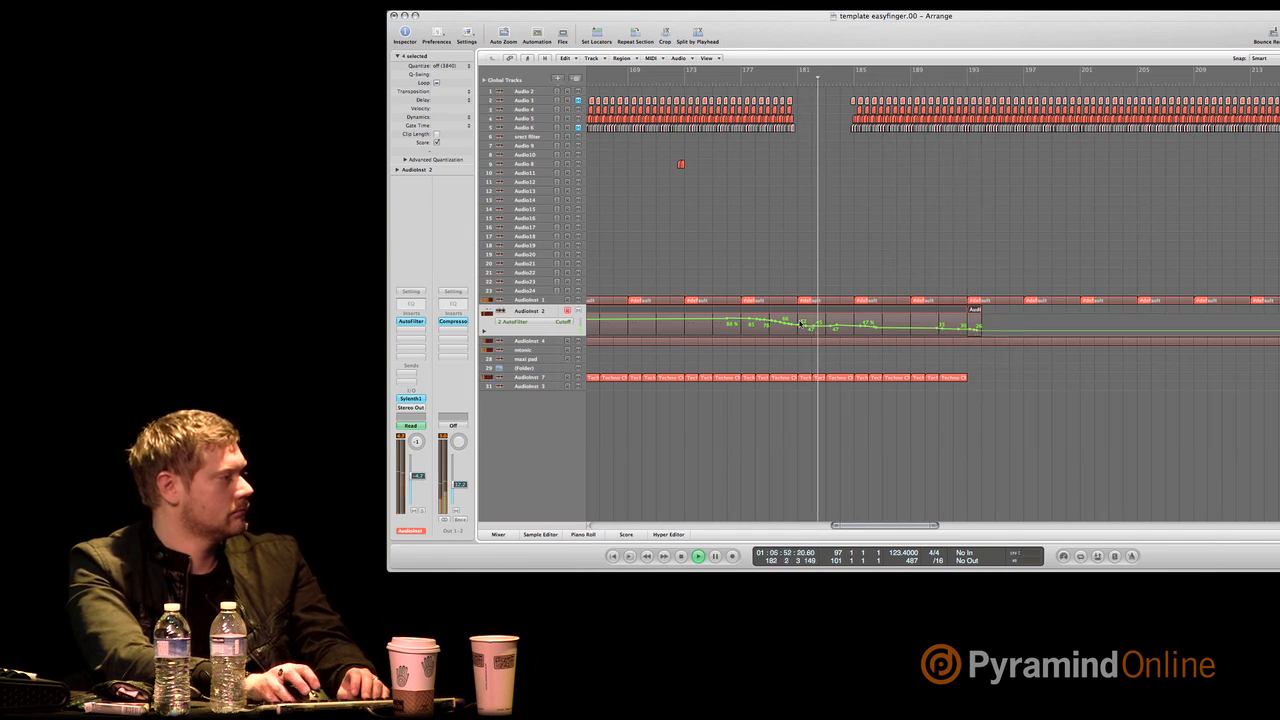
pyautogui.moveTo(823, 331); pyautogui.dragTo(983, 334)
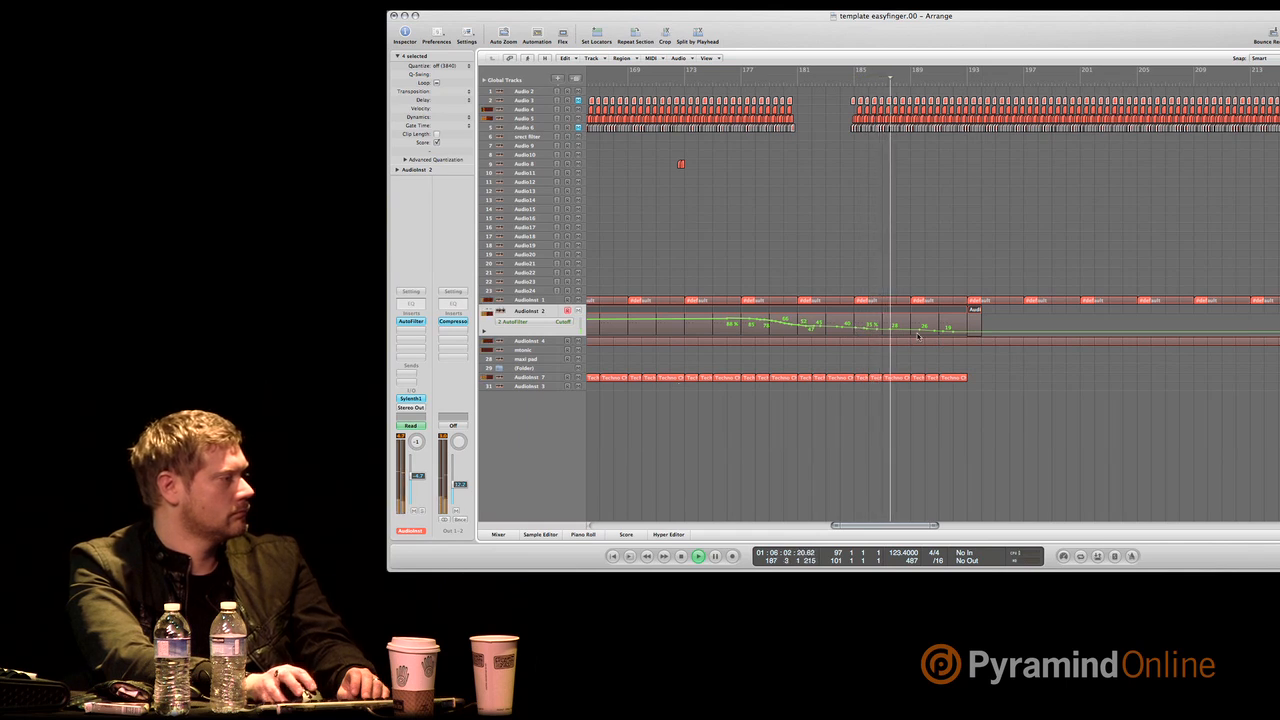
pyautogui.moveTo(920, 333); pyautogui.dragTo(953, 341)
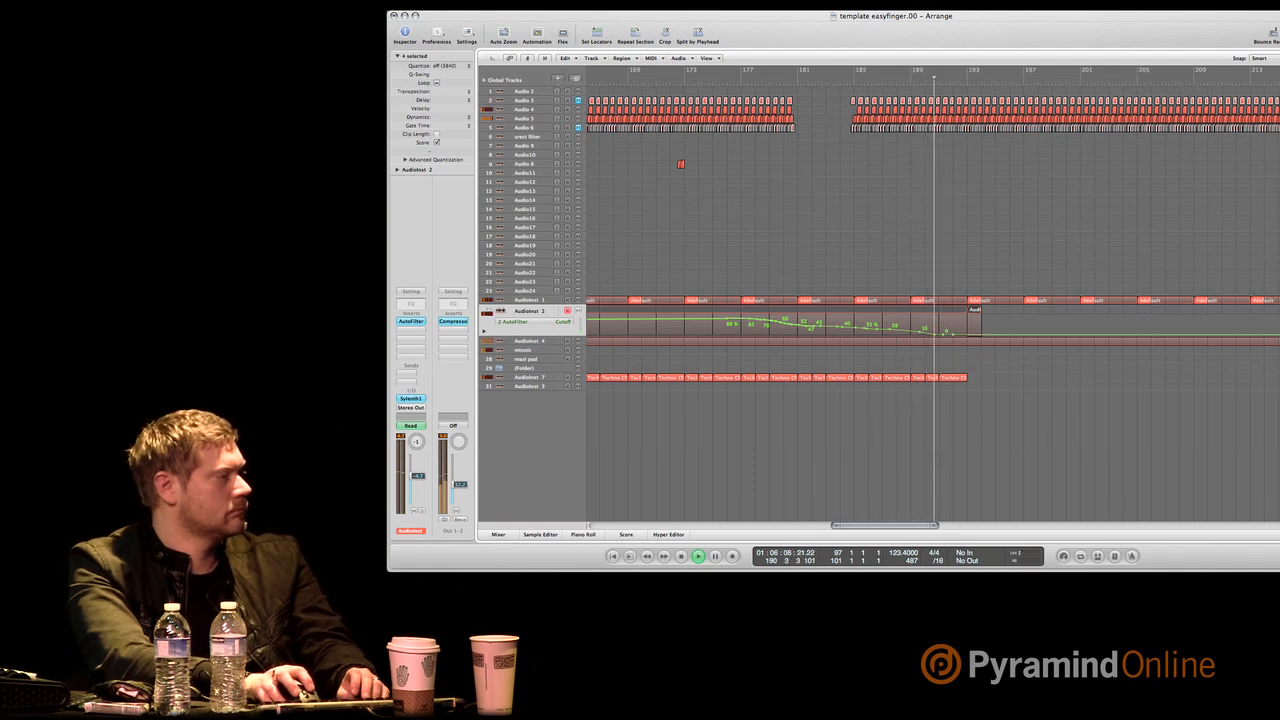